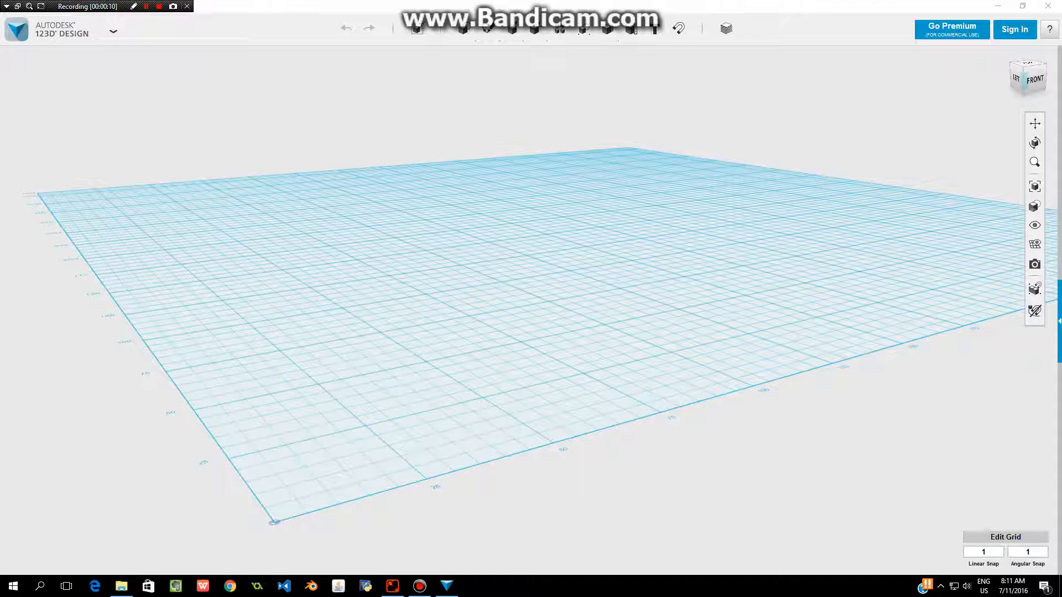
# Insert a box primitive of 20 × 20 × 20 mm near the middle of the grid.
pyautogui.moveTo(418, 30)
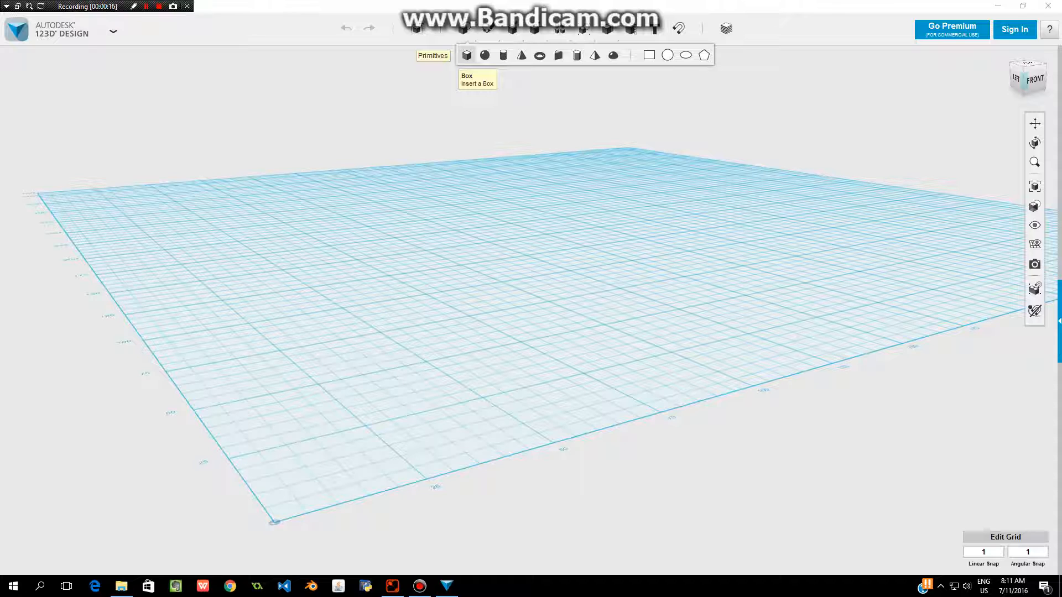
pyautogui.click(466, 55)
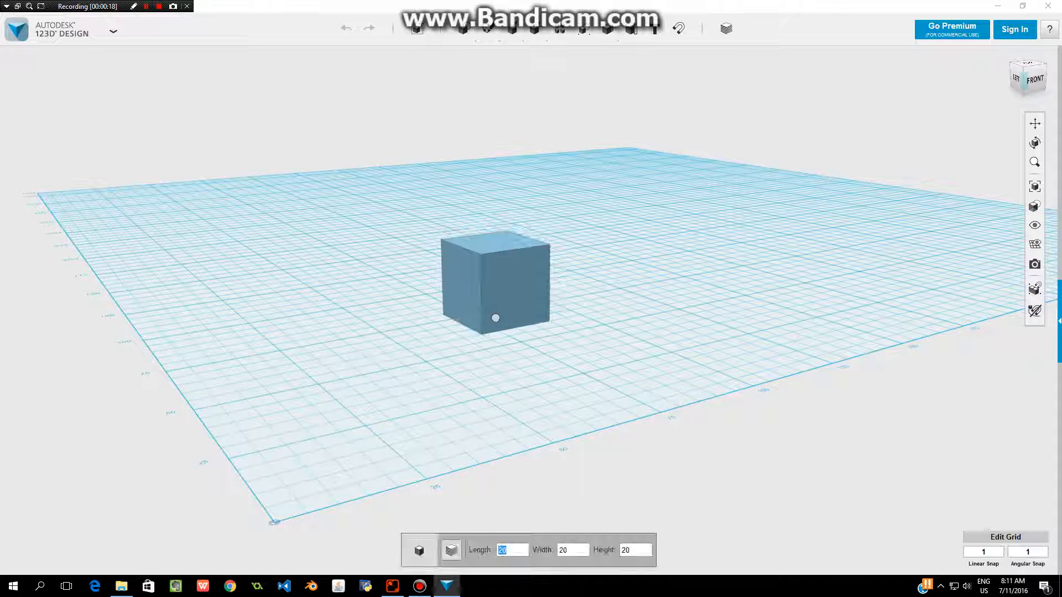
pyautogui.click(496, 318)
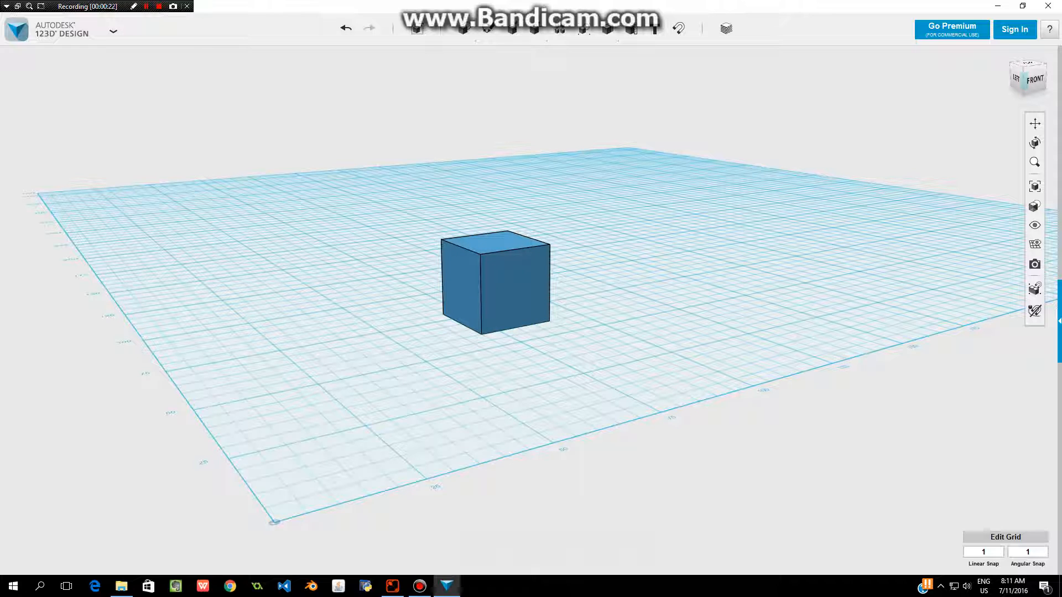
pyautogui.moveTo(1035, 206)
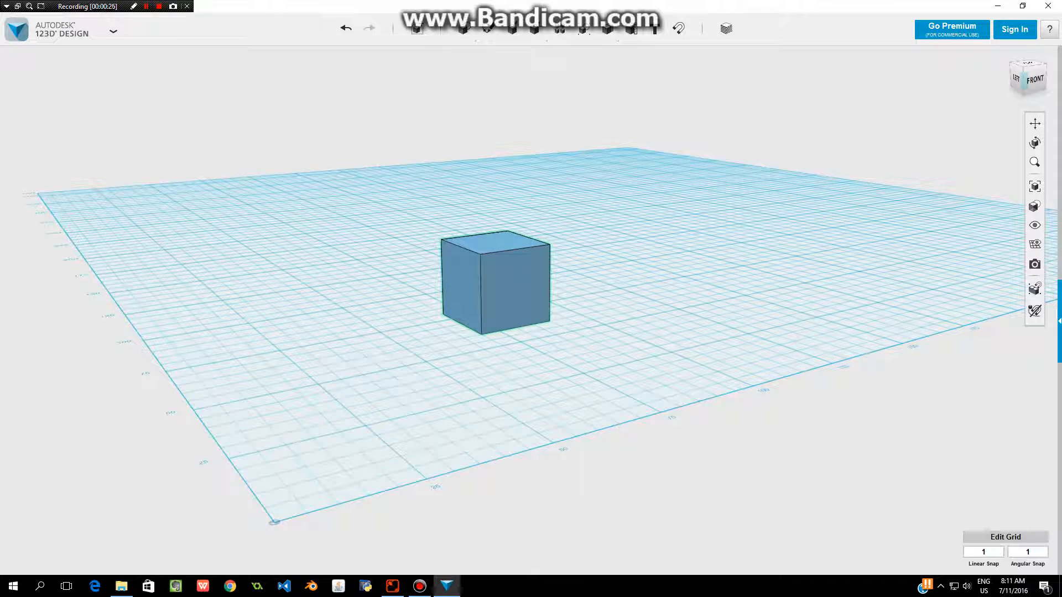
# Move the box up above the grid and shift it horizontally toward the back of the workplane.
pyautogui.click(498, 288)
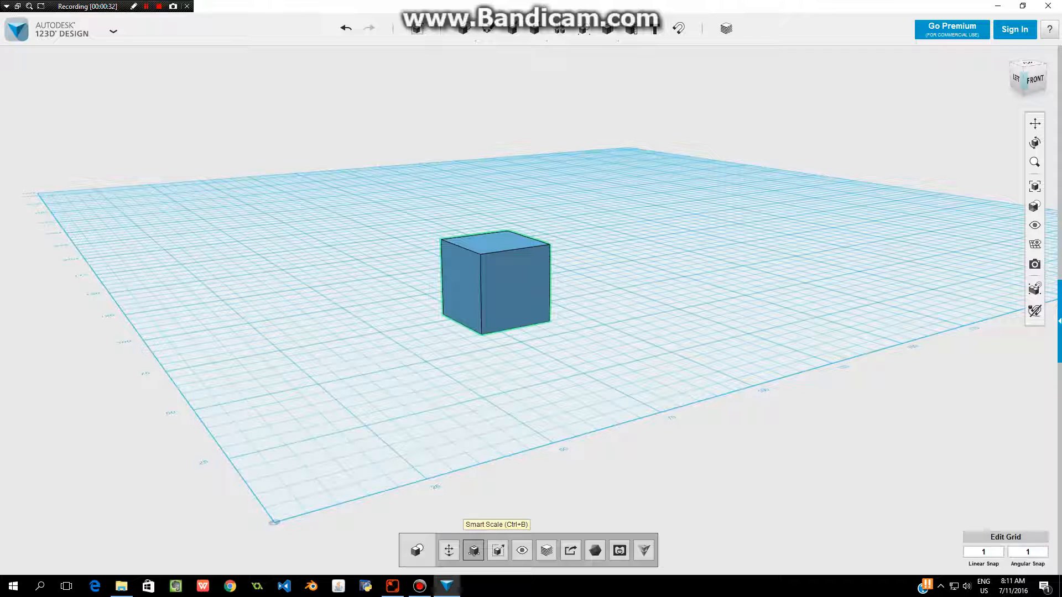
pyautogui.click(449, 550)
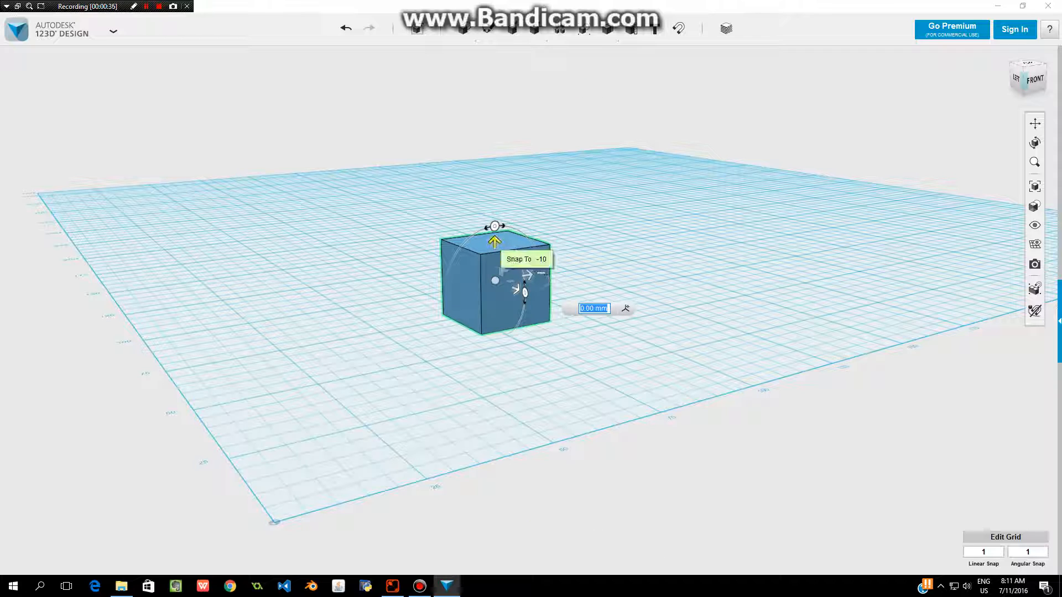
pyautogui.moveTo(495, 244); pyautogui.dragTo(494, 171)
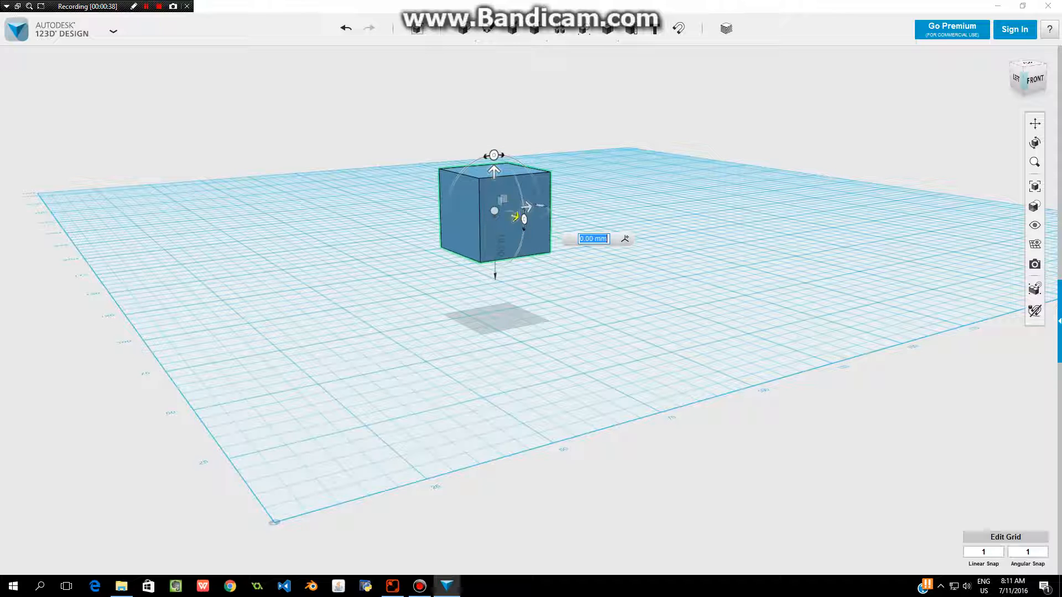
pyautogui.moveTo(525, 206)
pyautogui.mouseDown()
pyautogui.moveTo(603, 197)
pyautogui.moveTo(609, 213)
pyautogui.moveTo(676, 227)
pyautogui.moveTo(531, 191)
pyautogui.mouseUp()
pyautogui.press('Escape')
pyautogui.press('Escape')
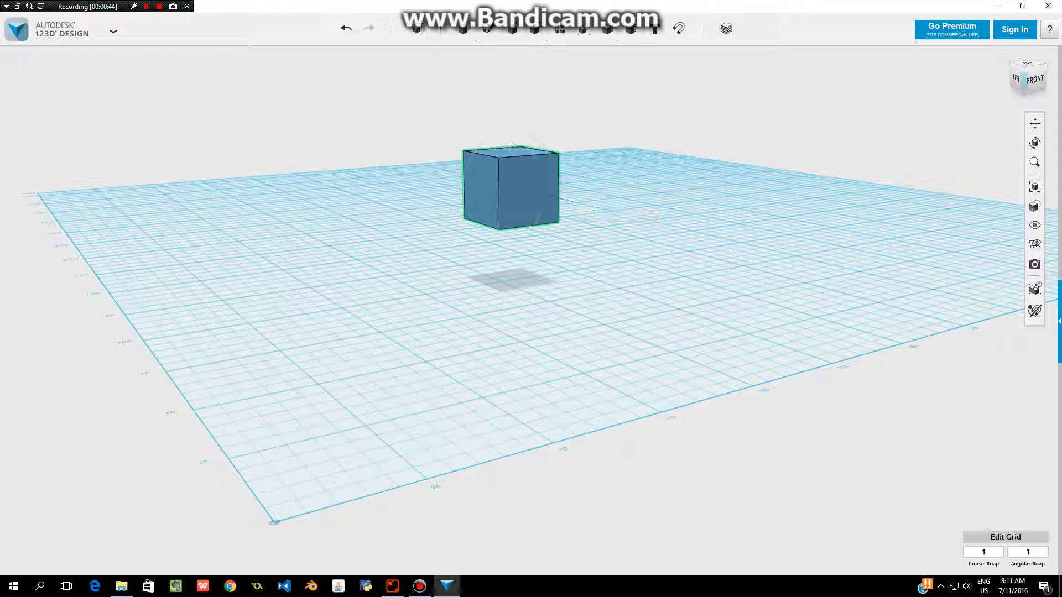
# Drop the raised box straight down onto the grid.
pyautogui.click(522, 189)
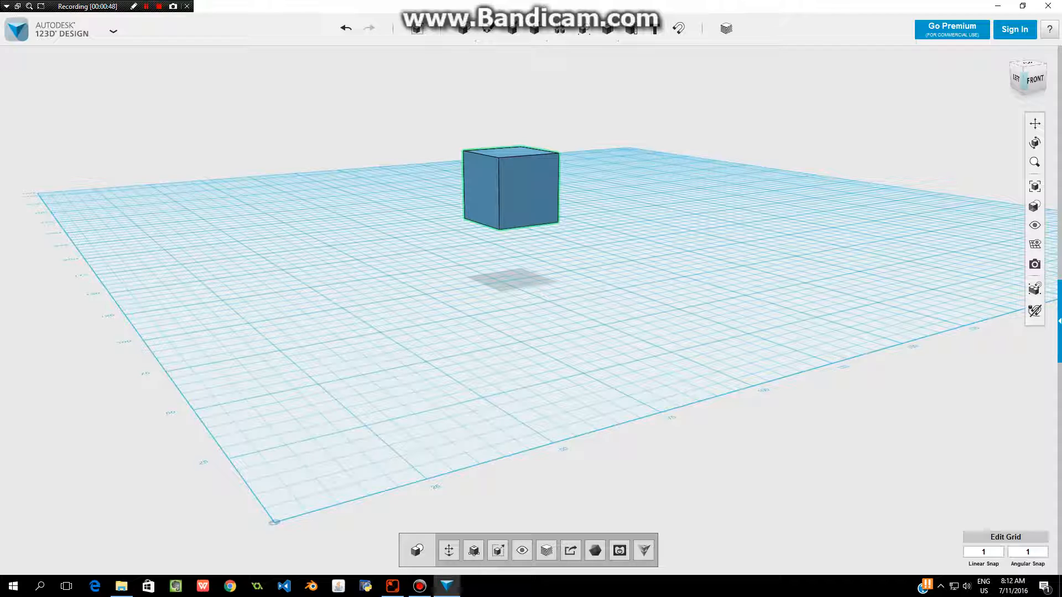
pyautogui.press('d')
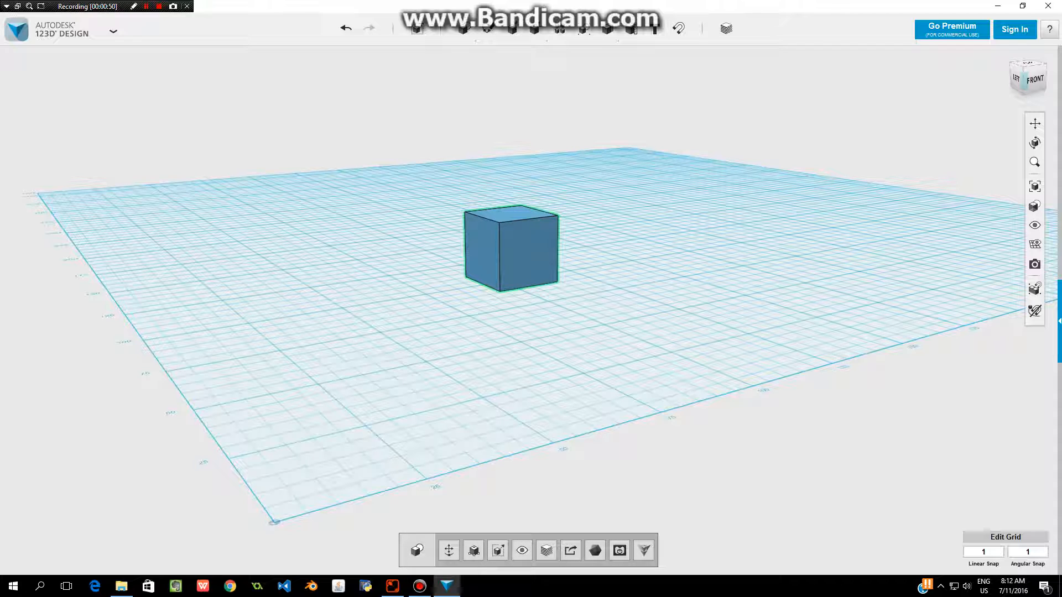
pyautogui.press('Escape')
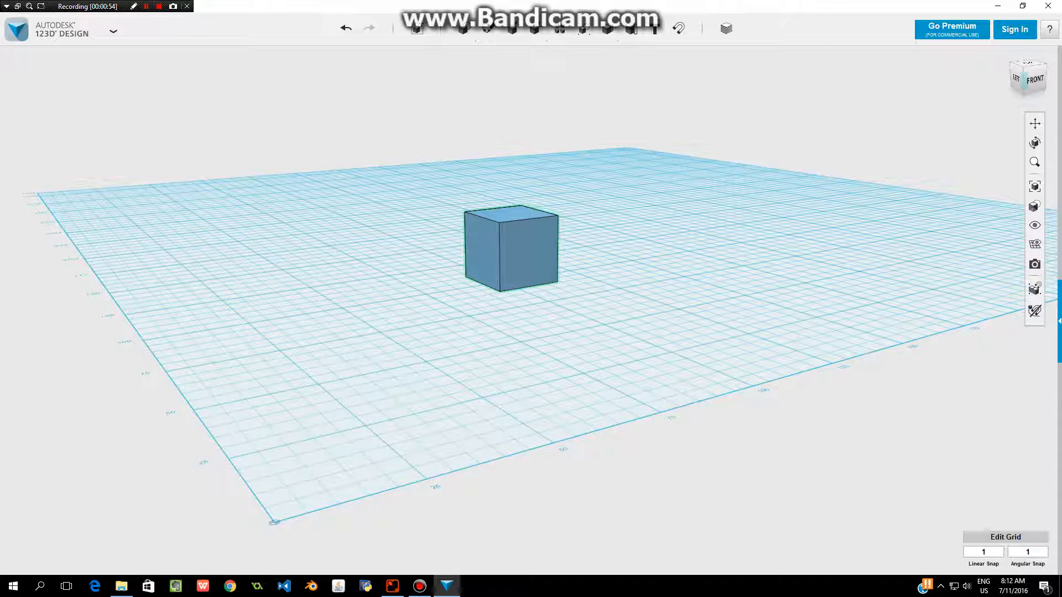
# Resize the box with Smart Scale to a length of 80 mm and a width of 30 mm.
pyautogui.click(512, 253)
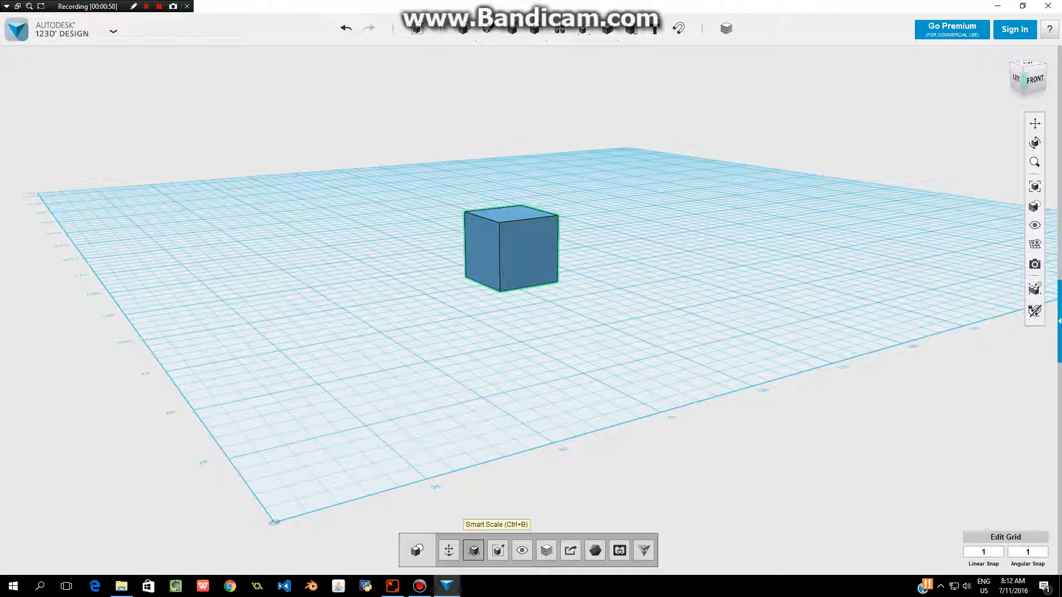
pyautogui.click(474, 551)
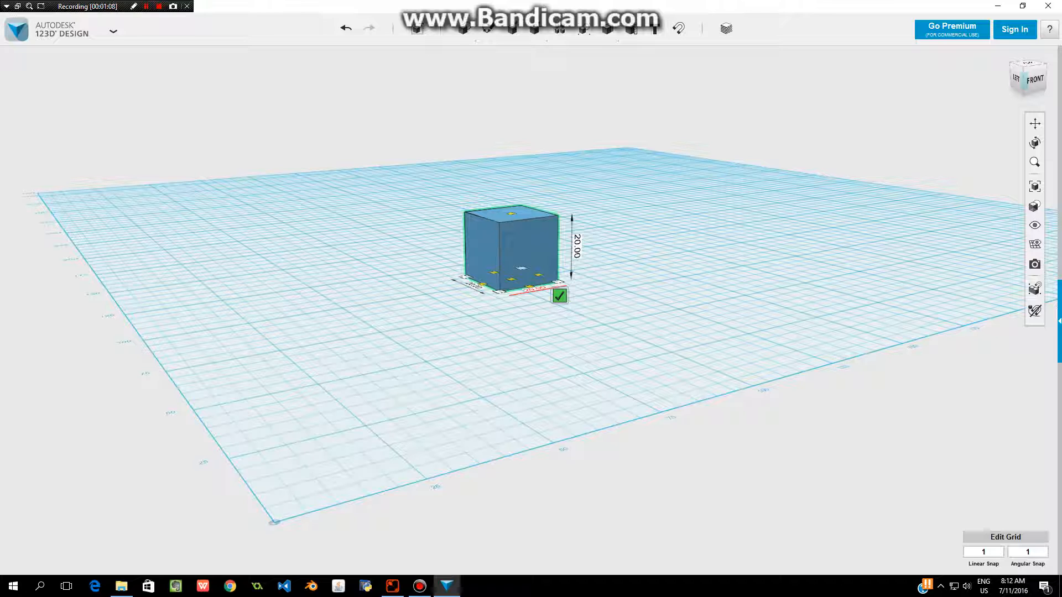
pyautogui.click(526, 288)
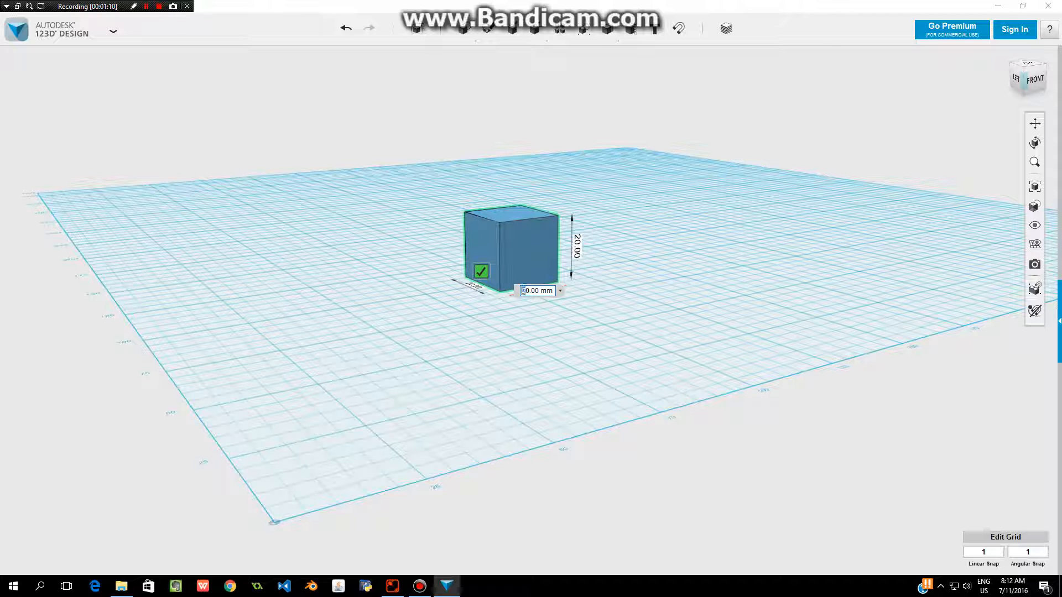
pyautogui.write('8')
pyautogui.press('Return')
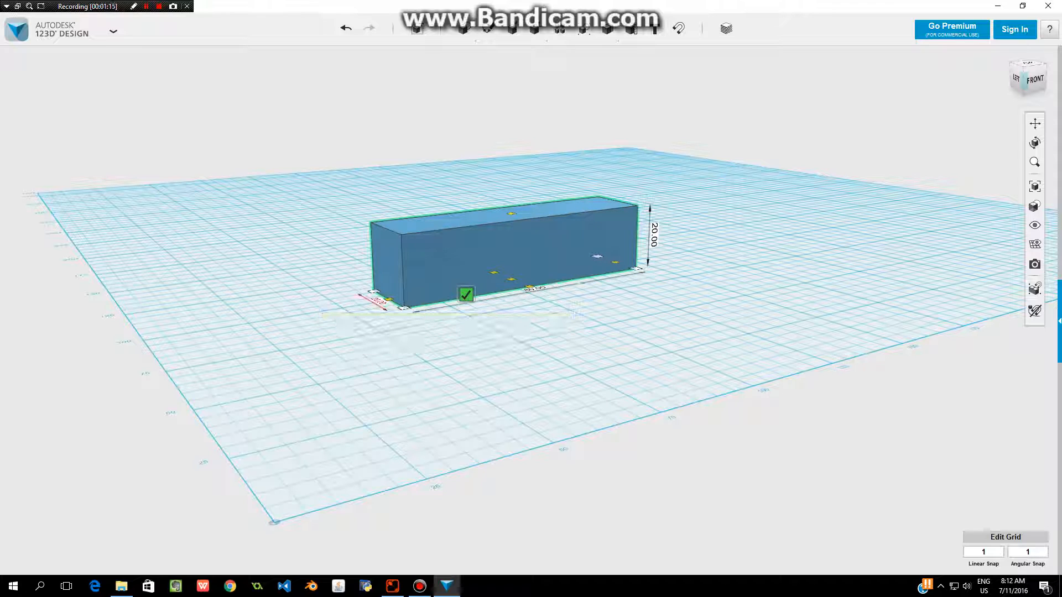
pyautogui.click(377, 302)
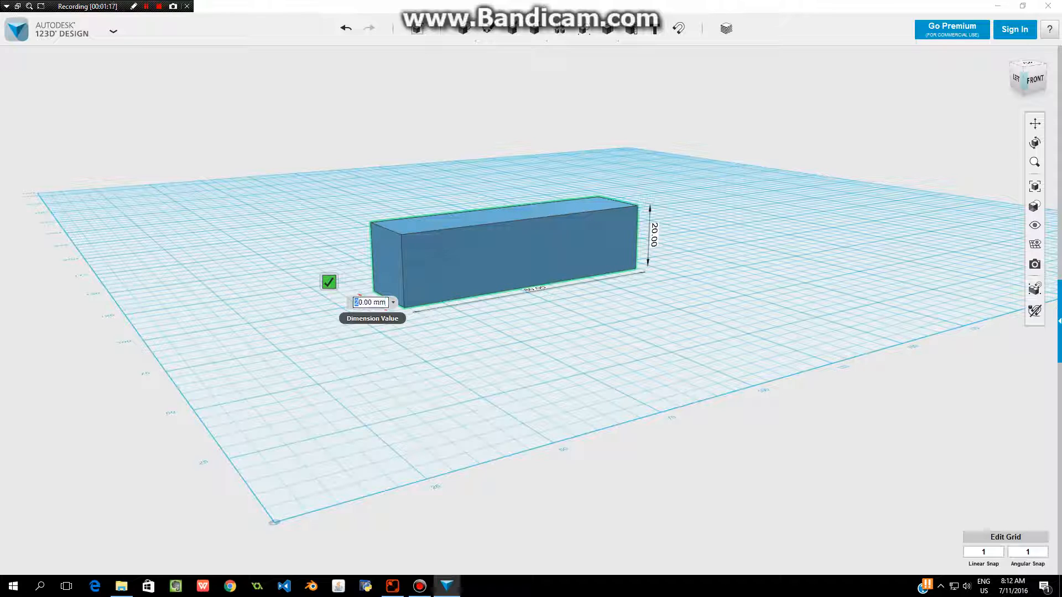
pyautogui.write('3')
pyautogui.press('Return')
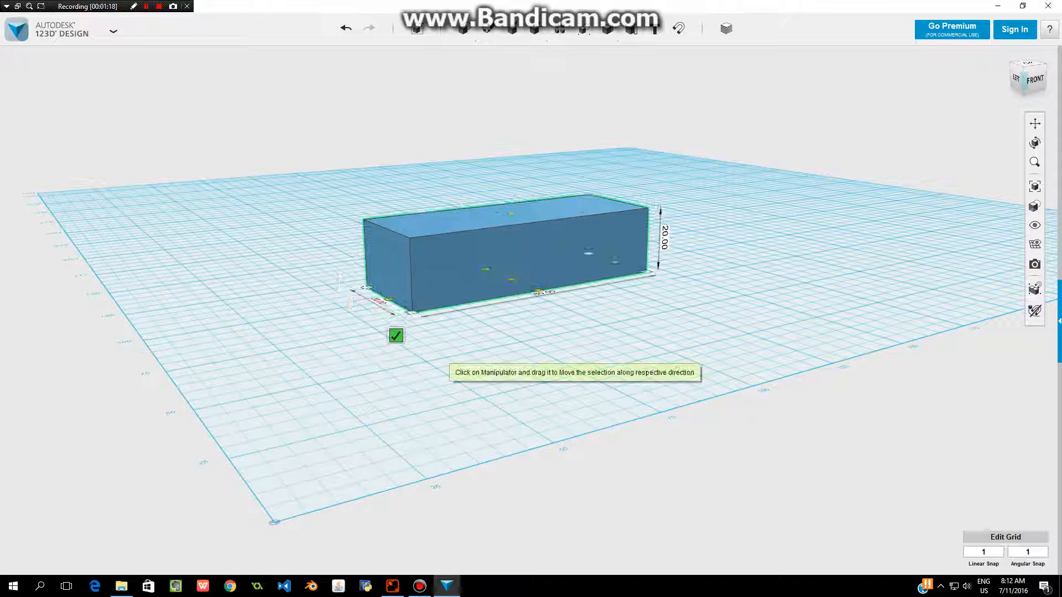
# Set the box's height to 3 mm and drop the resulting plate onto the grid.
pyautogui.click(664, 236)
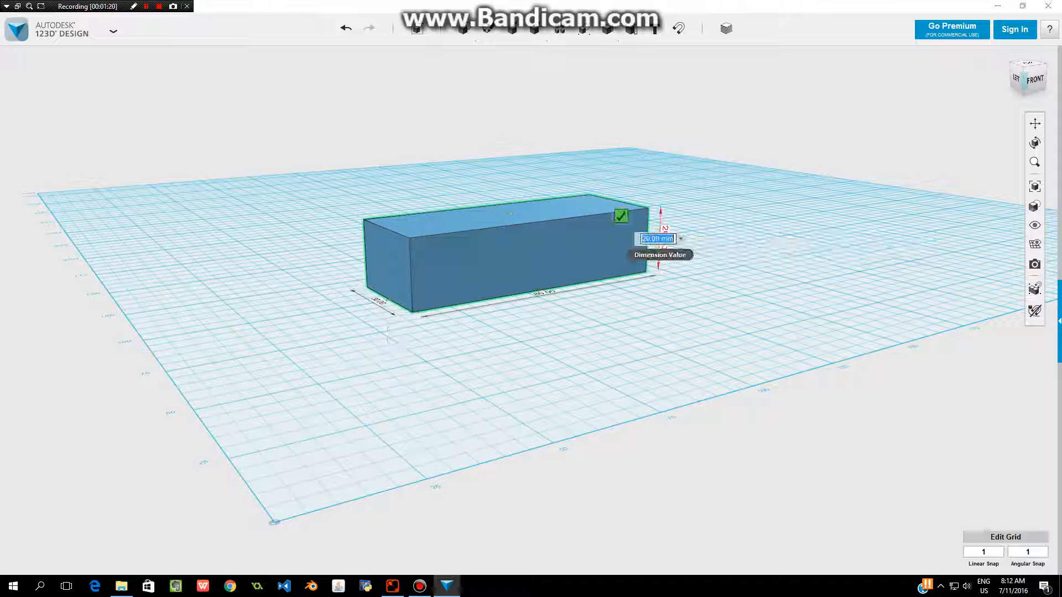
pyautogui.moveTo(651, 239); pyautogui.dragTo(636, 239)
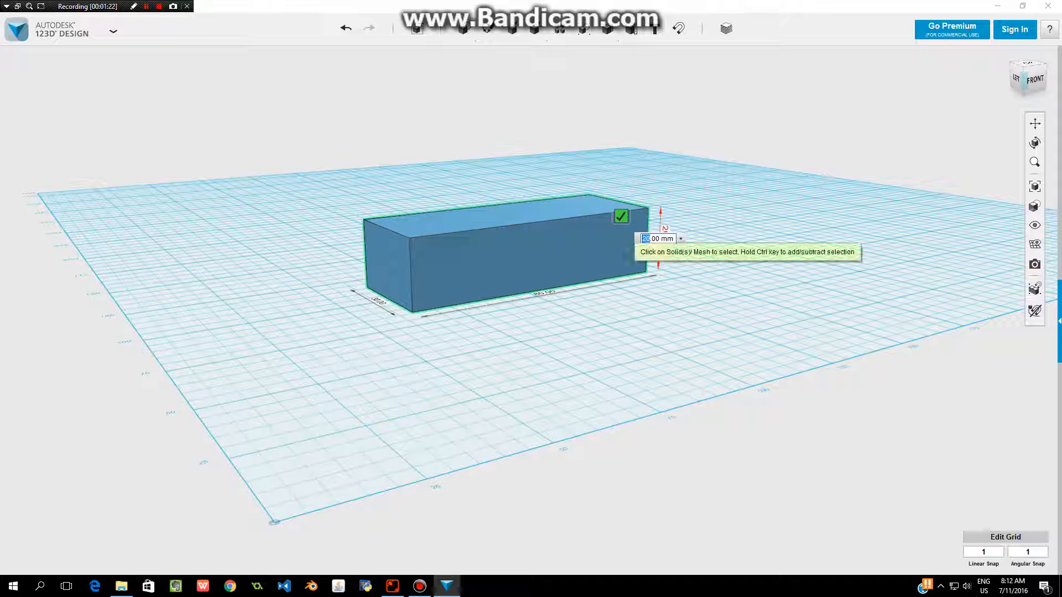
pyautogui.write('3')
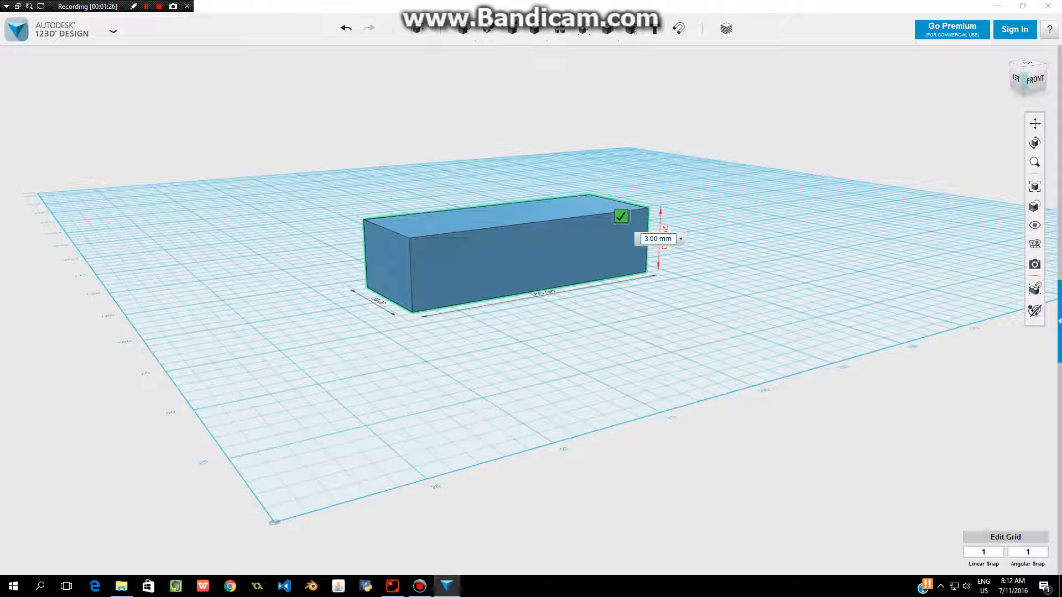
pyautogui.press('Return')
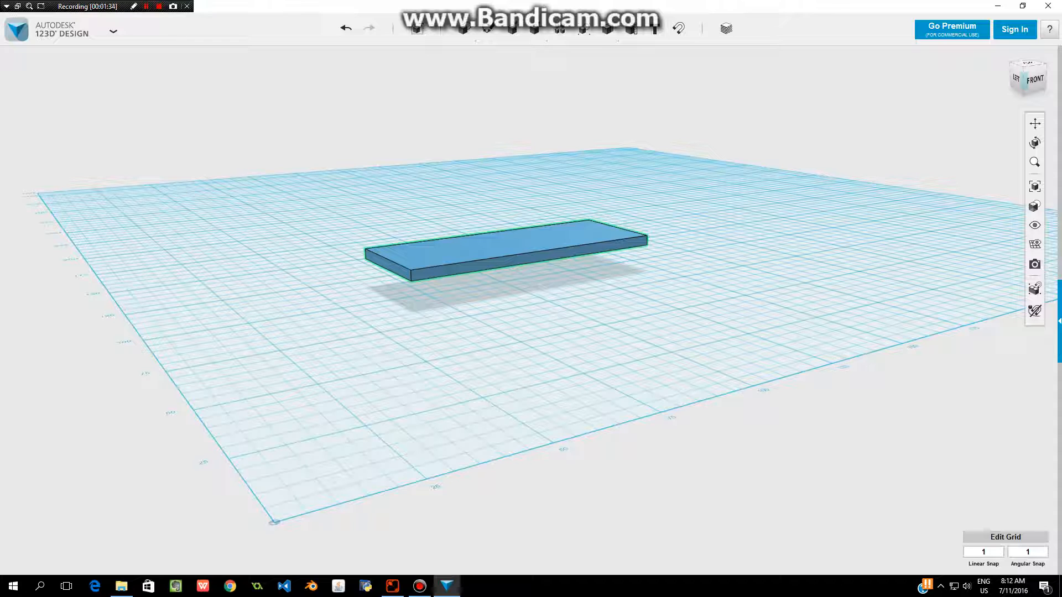
pyautogui.press('d')
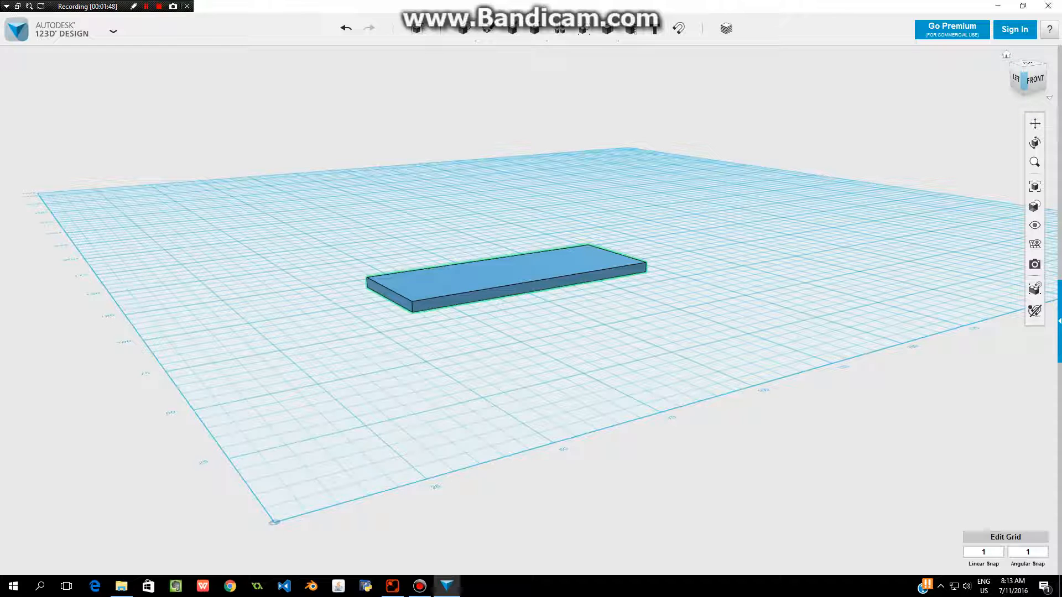
# Place a cylinder with radius 10 mm and height 20 mm on the grid behind the plate.
pyautogui.moveTo(497, 332); pyautogui.dragTo(447, 375, button='middle')
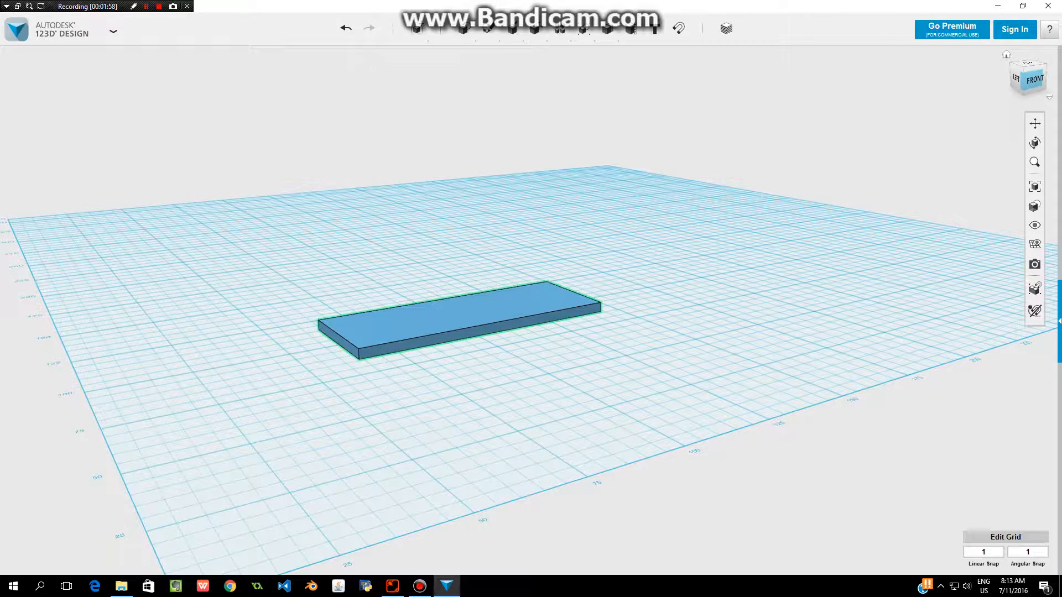
pyautogui.moveTo(1024, 71)
pyautogui.mouseDown()
pyautogui.moveTo(1025, 87)
pyautogui.moveTo(1026, 71)
pyautogui.mouseUp()
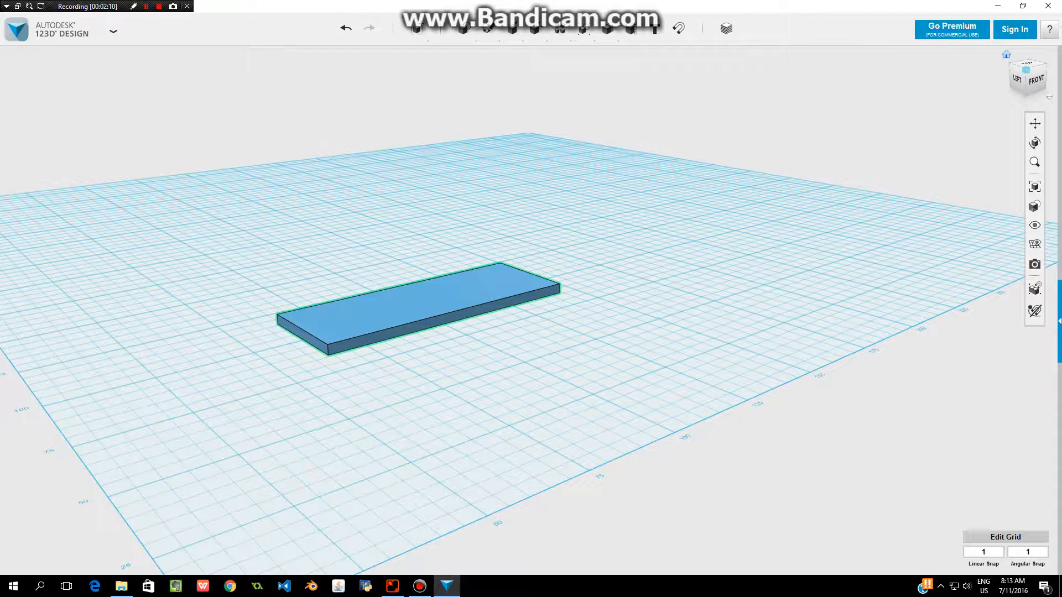
pyautogui.click(1026, 81)
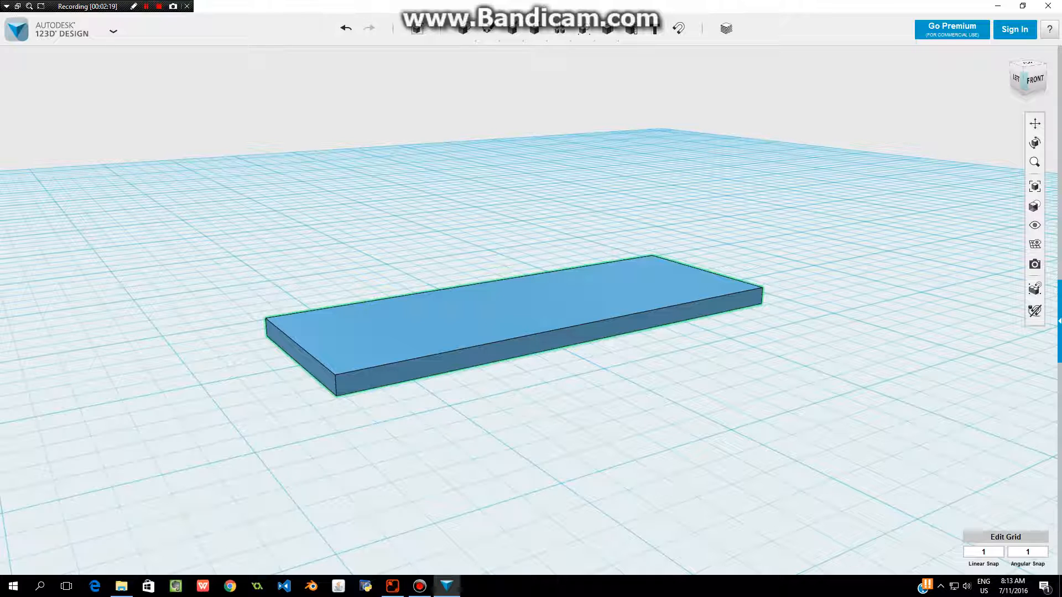
pyautogui.moveTo(464, 29)
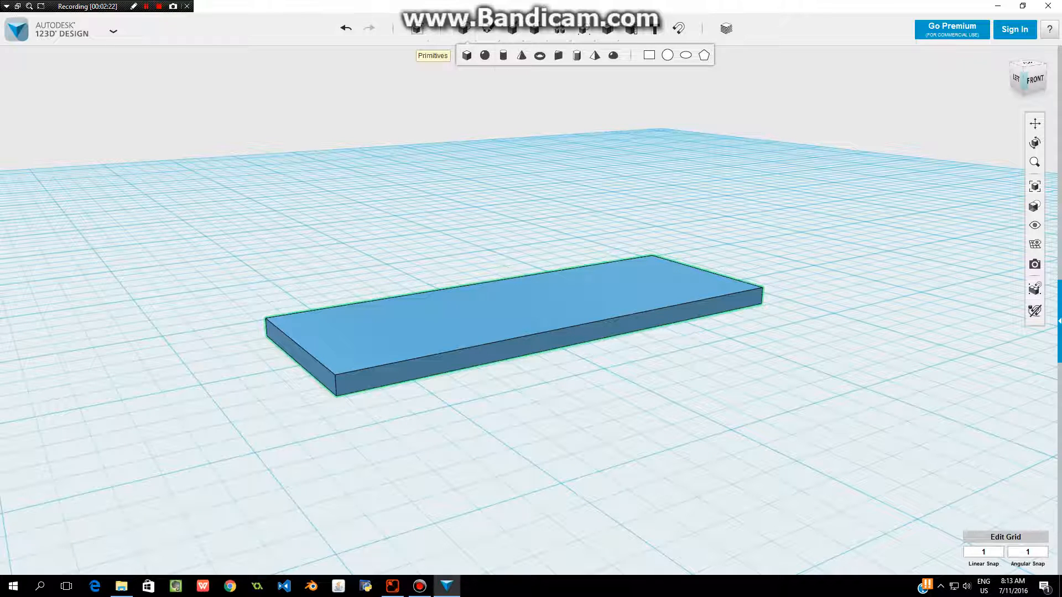
pyautogui.click(503, 55)
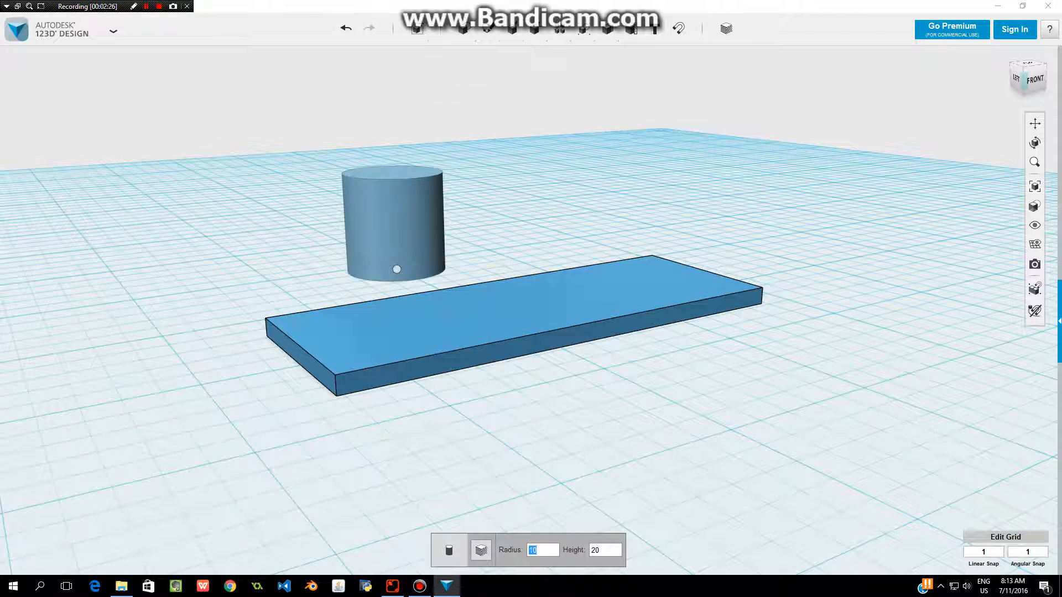
pyautogui.click(397, 269)
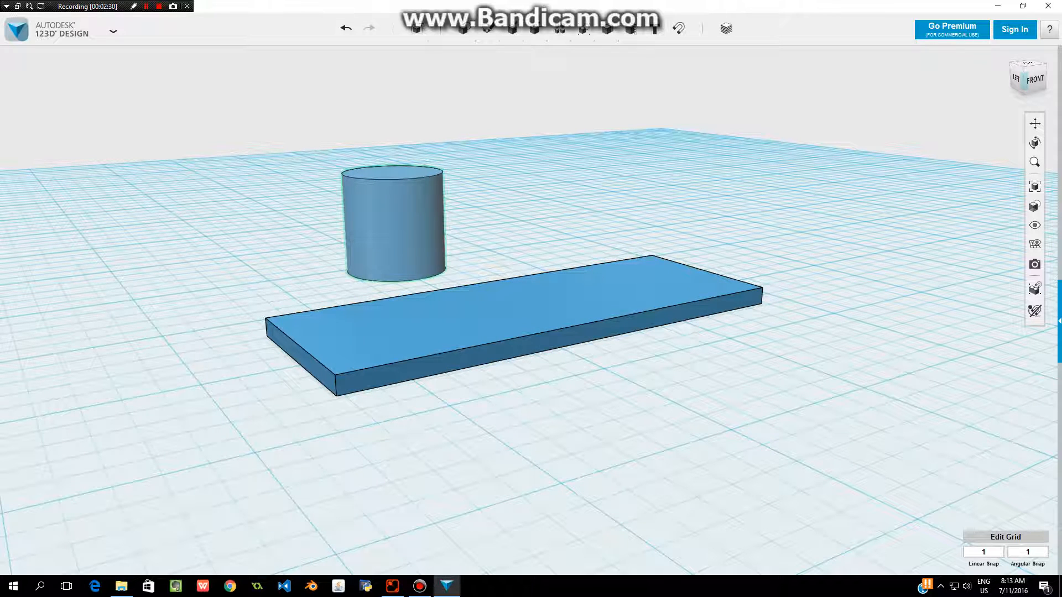
# Resize the cylinder with Smart Scale to 3 mm in both horizontal directions, making a thin rod.
pyautogui.click(395, 228)
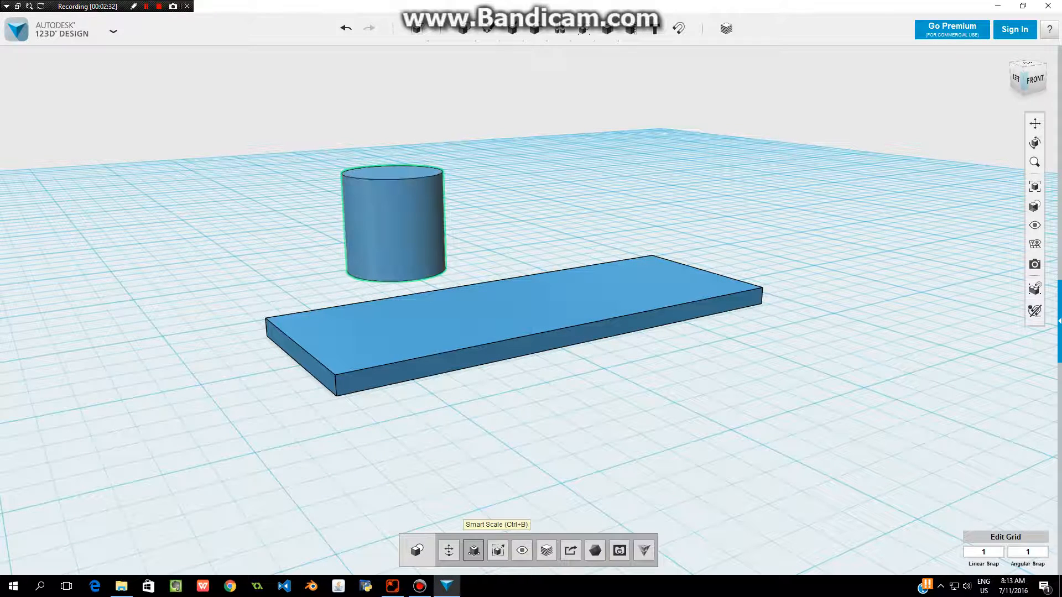
pyautogui.click(449, 550)
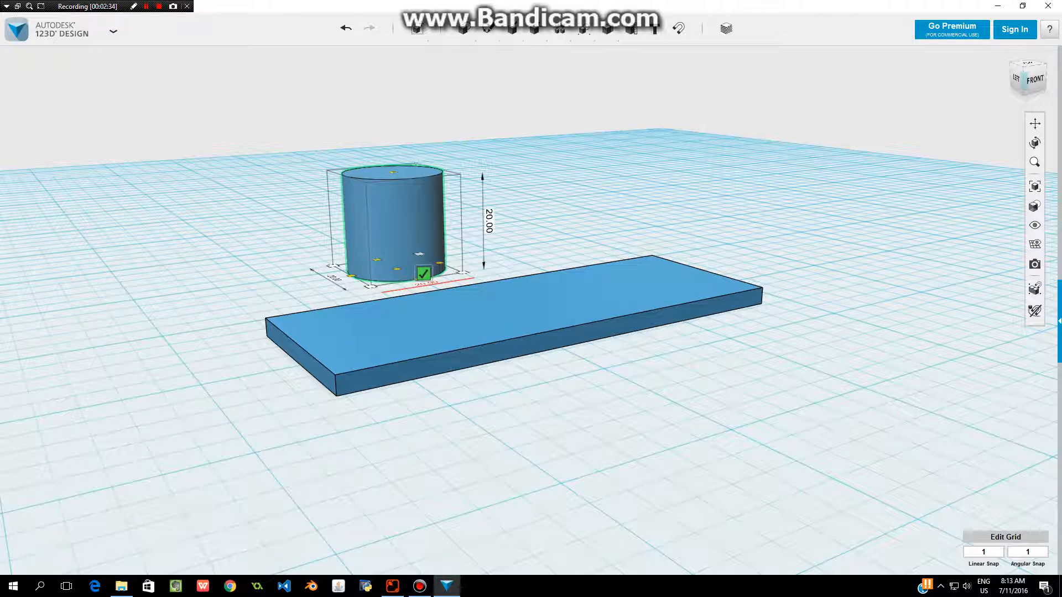
pyautogui.click(426, 284)
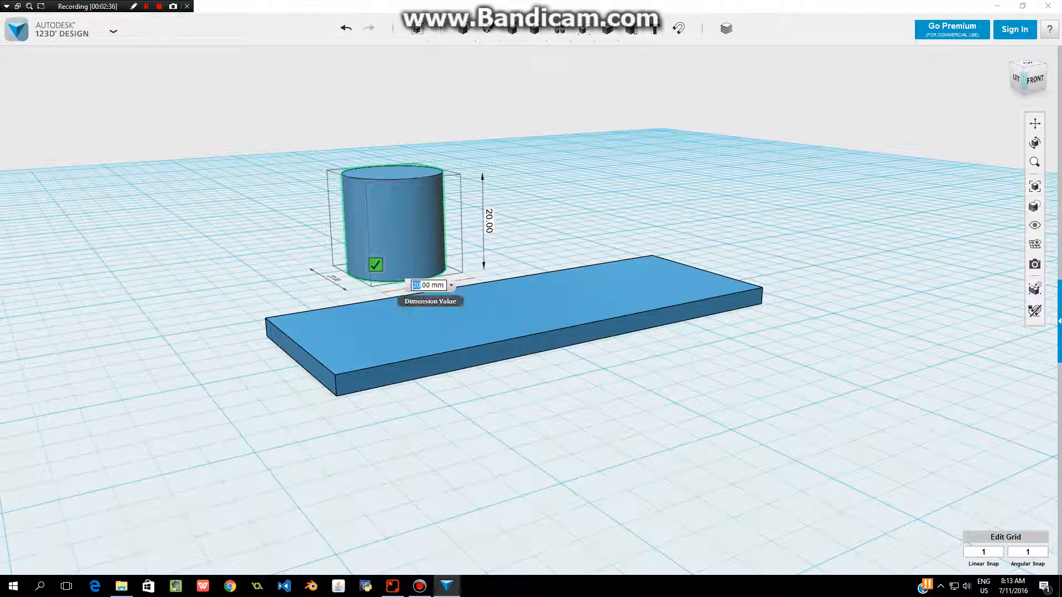
pyautogui.write('3')
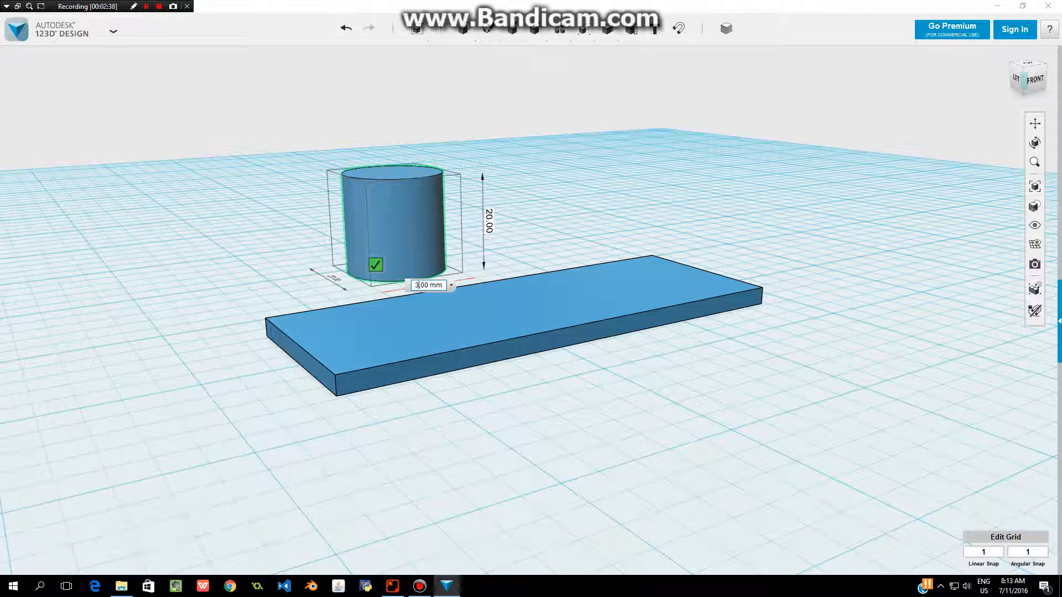
pyautogui.press('Tab')
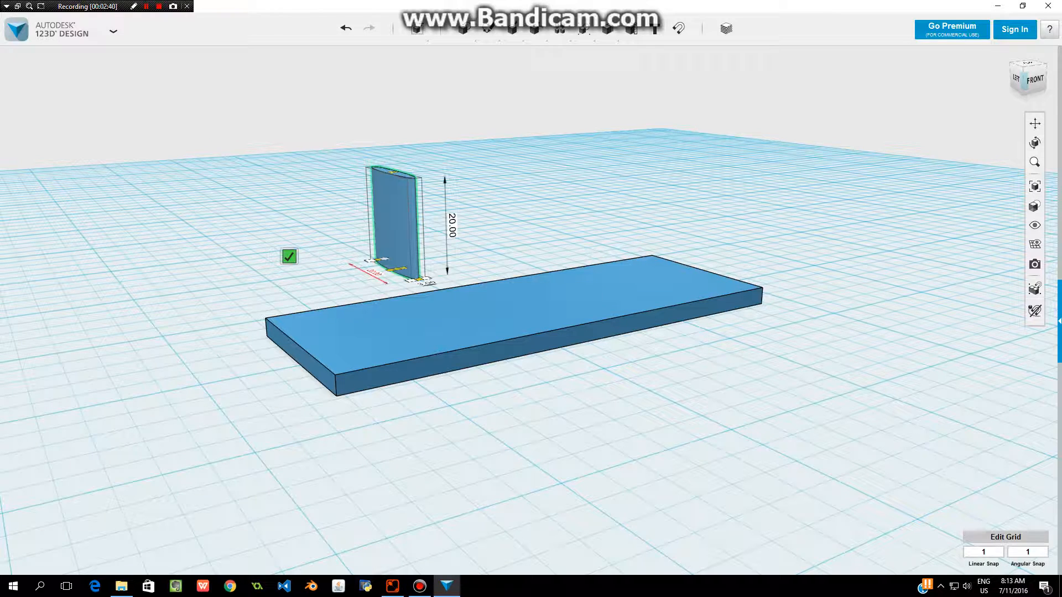
pyautogui.doubleClick(355, 274)
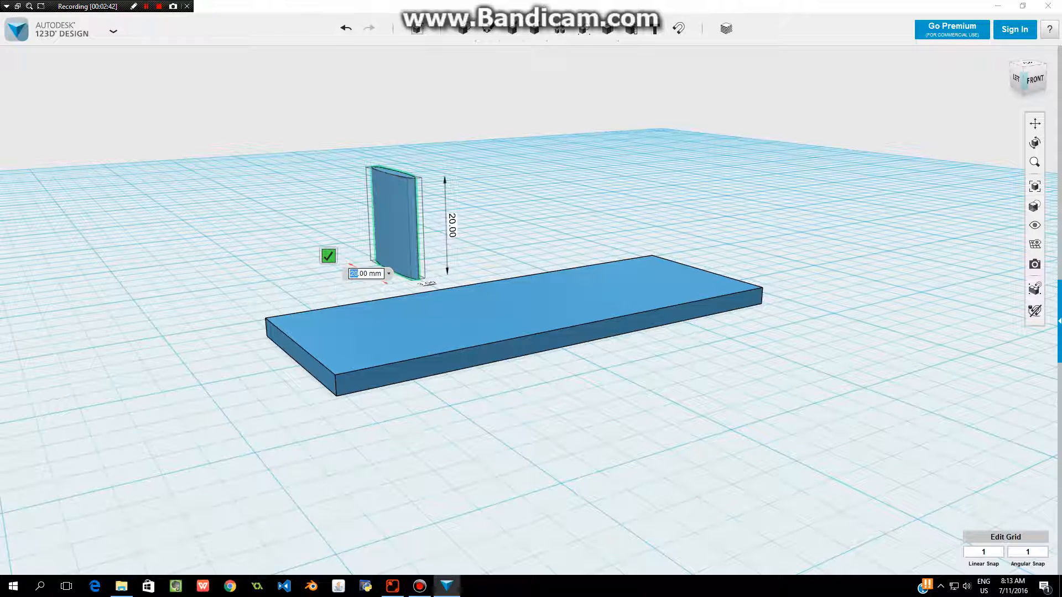
pyautogui.write('3')
pyautogui.press('Return')
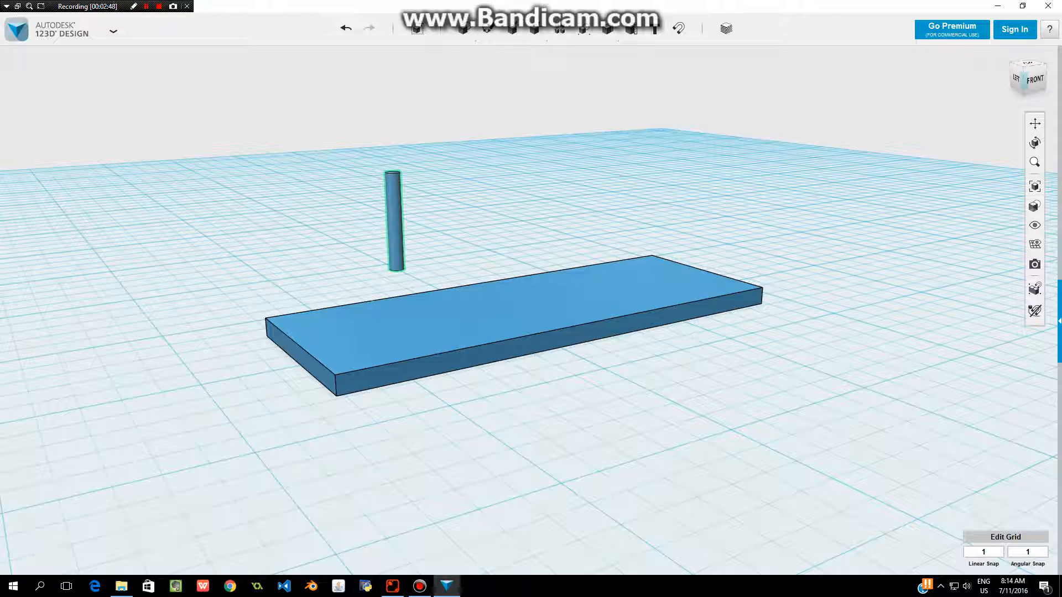
# Move the rod freely toward the plate's left end and drop it onto the grid.
pyautogui.moveTo(531, 299); pyautogui.dragTo(565, 390, button='right')
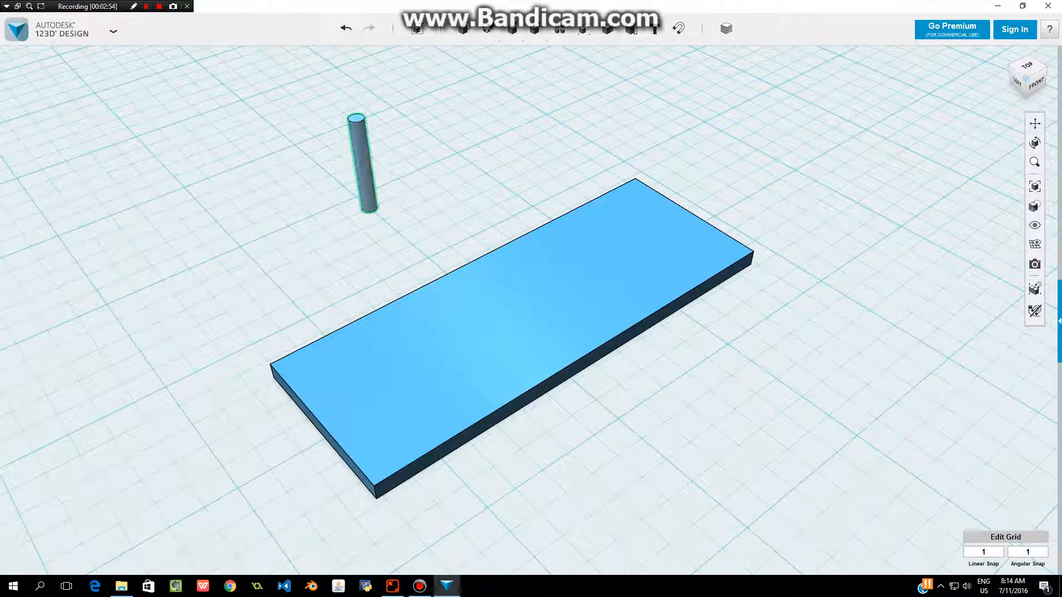
pyautogui.click(362, 164)
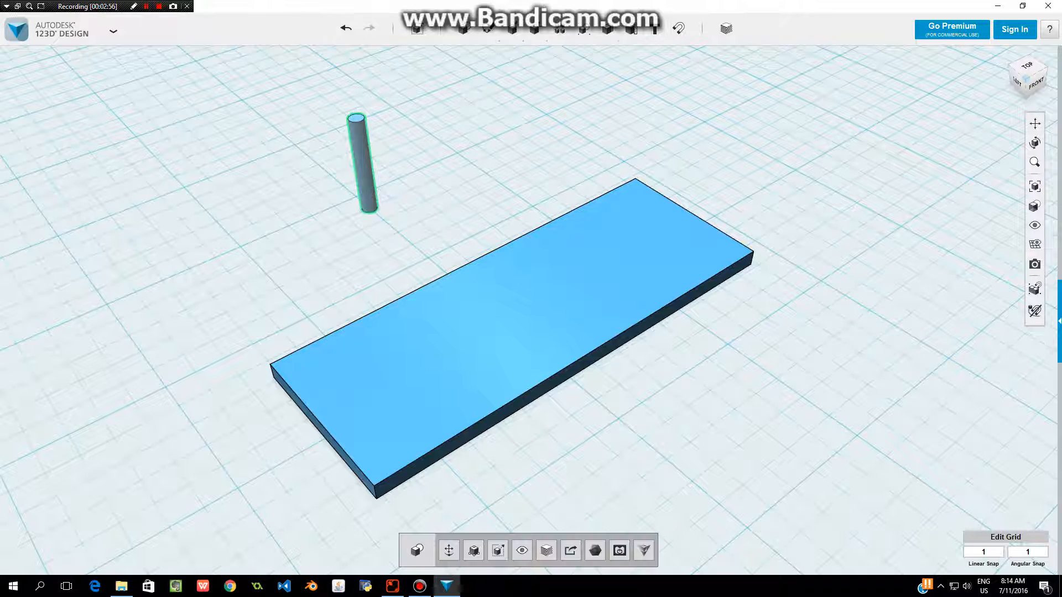
pyautogui.click(449, 551)
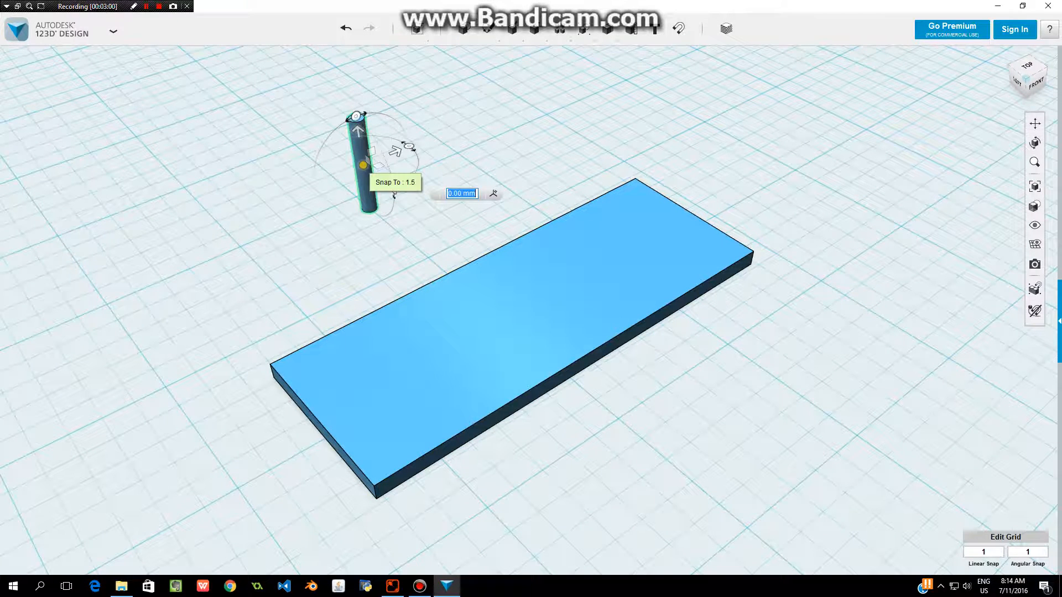
pyautogui.click(363, 165)
pyautogui.moveTo(363, 165); pyautogui.dragTo(342, 369)
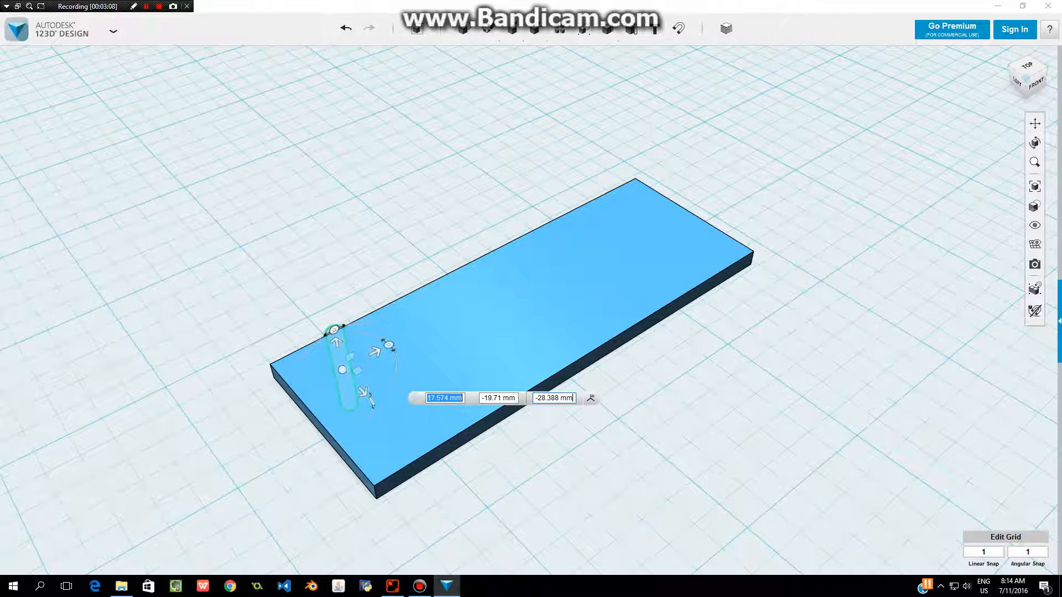
pyautogui.write('d')
pyautogui.moveTo(476, 398); pyautogui.dragTo(480, 308, button='right')
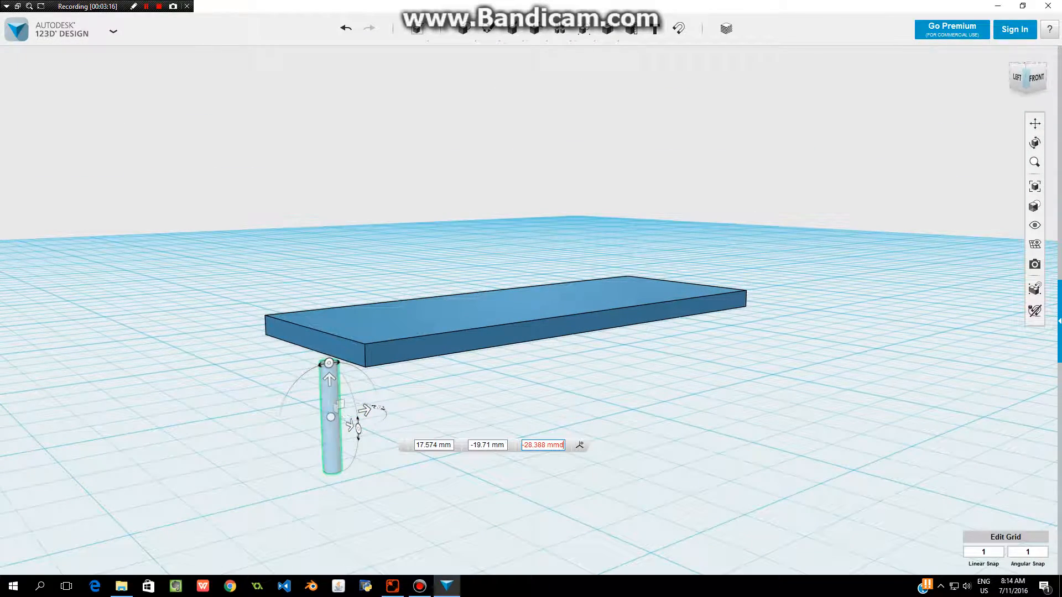
pyautogui.click(332, 437)
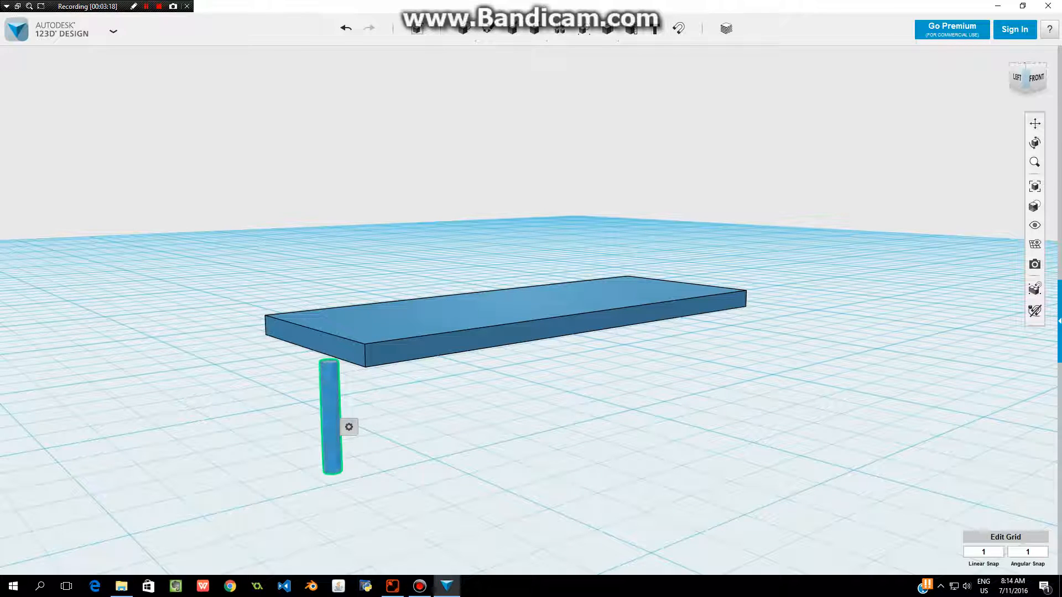
pyautogui.press('d')
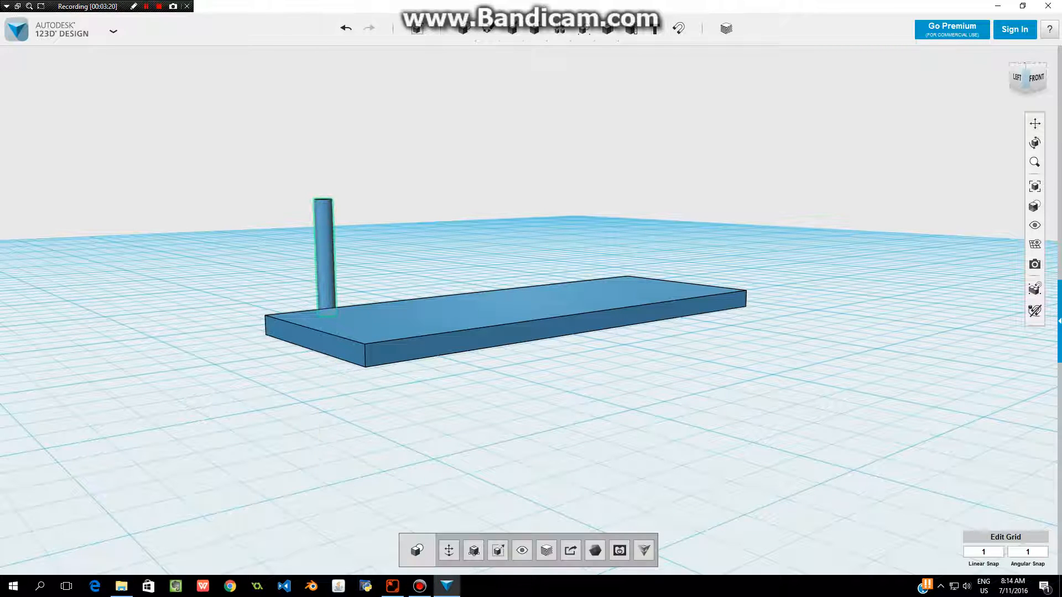
# Move the rod along the horizontal axes so it passes through the plate near its rear left corner.
pyautogui.moveTo(531, 309); pyautogui.dragTo(531, 404, button='right')
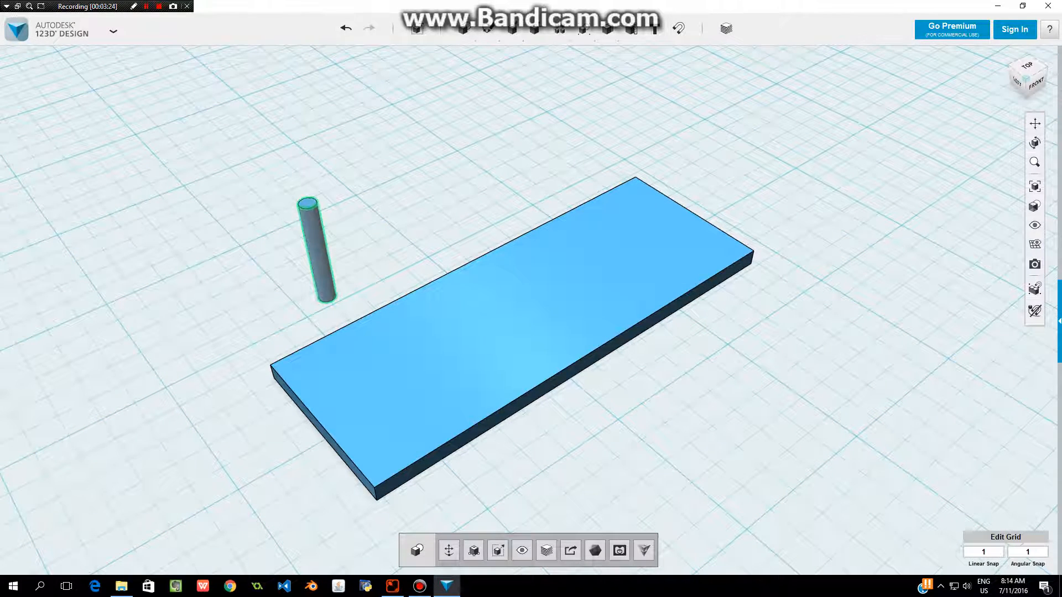
pyautogui.click(320, 255)
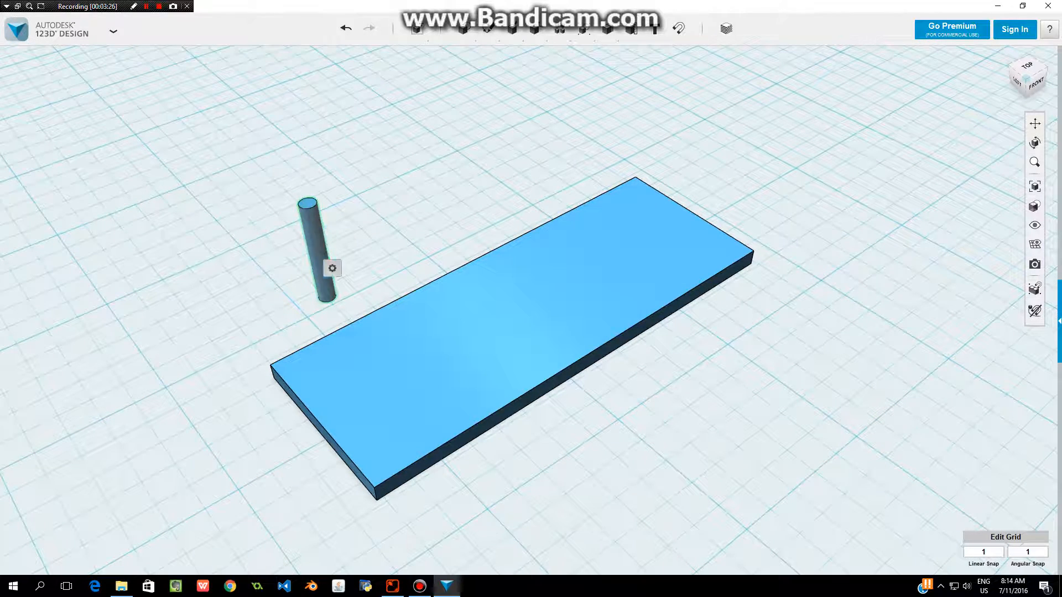
pyautogui.moveTo(332, 268)
pyautogui.click(392, 268)
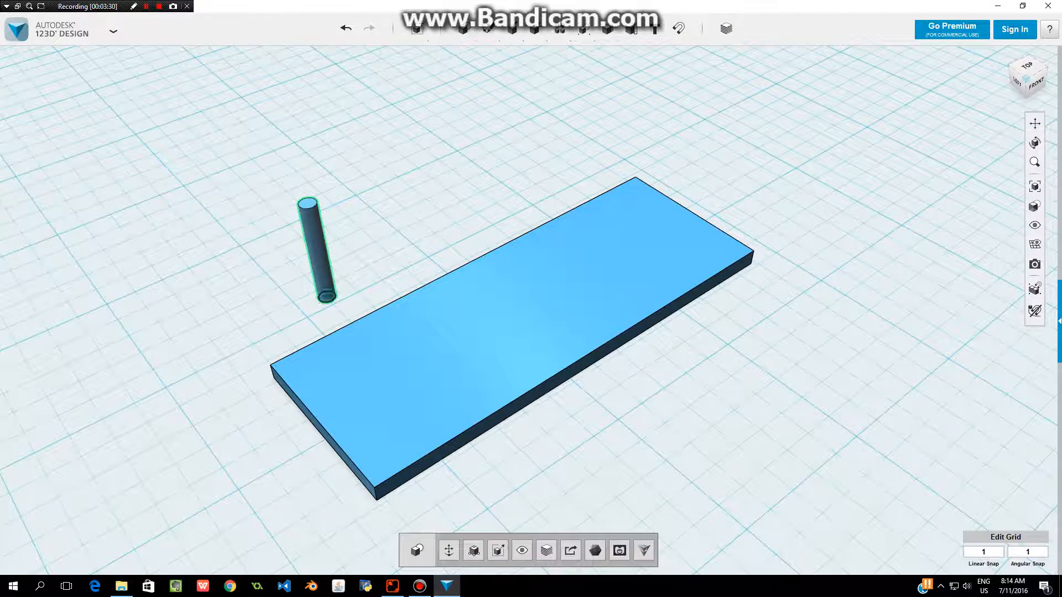
pyautogui.click(448, 551)
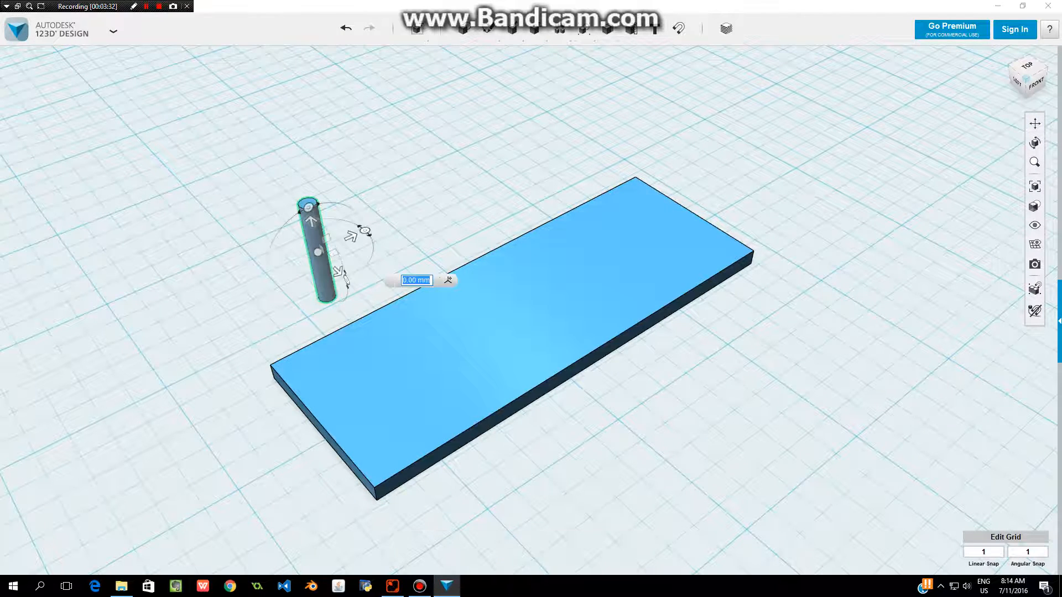
pyautogui.moveTo(338, 272); pyautogui.dragTo(409, 340)
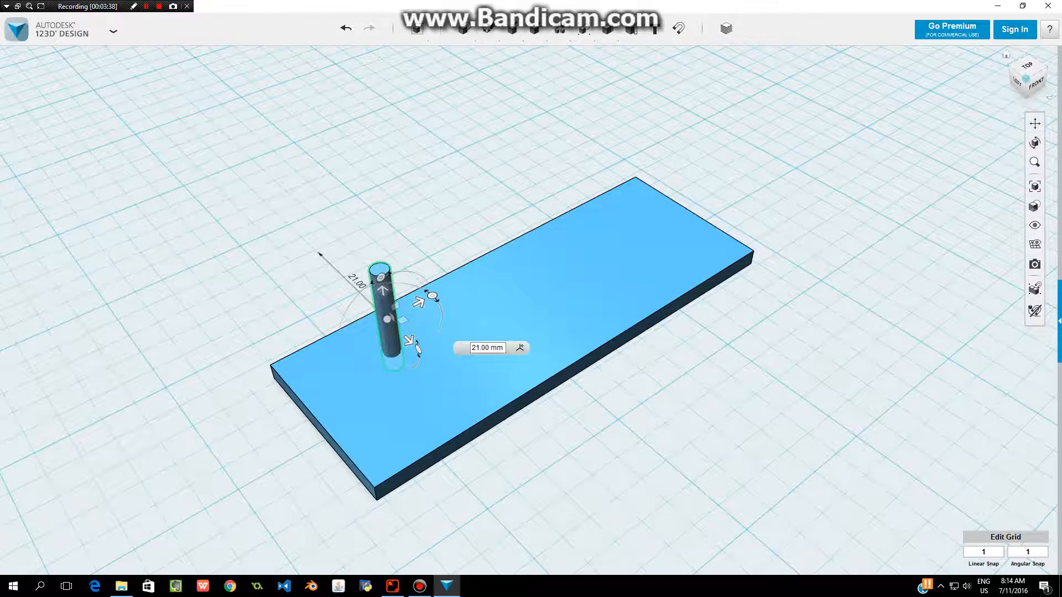
pyautogui.moveTo(418, 302); pyautogui.dragTo(358, 333)
pyautogui.moveTo(352, 381); pyautogui.dragTo(341, 372)
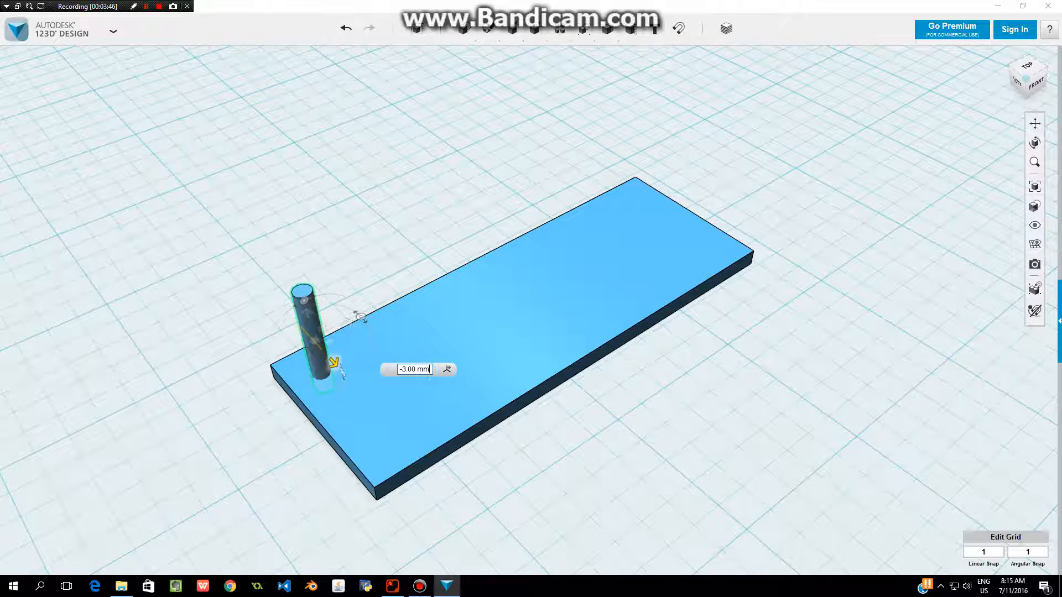
pyautogui.press('Return')
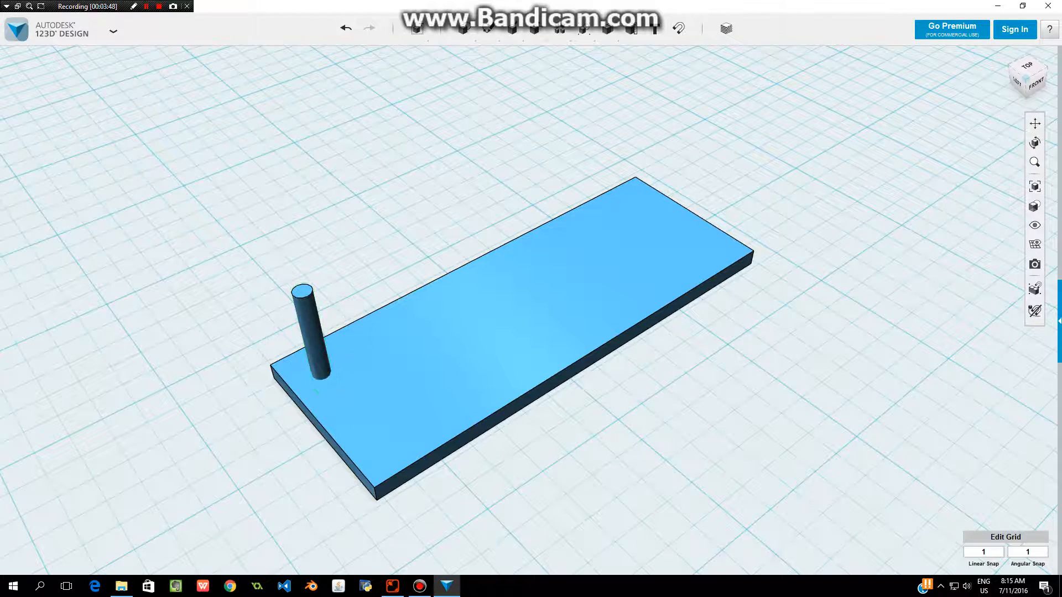
pyautogui.click(316, 349)
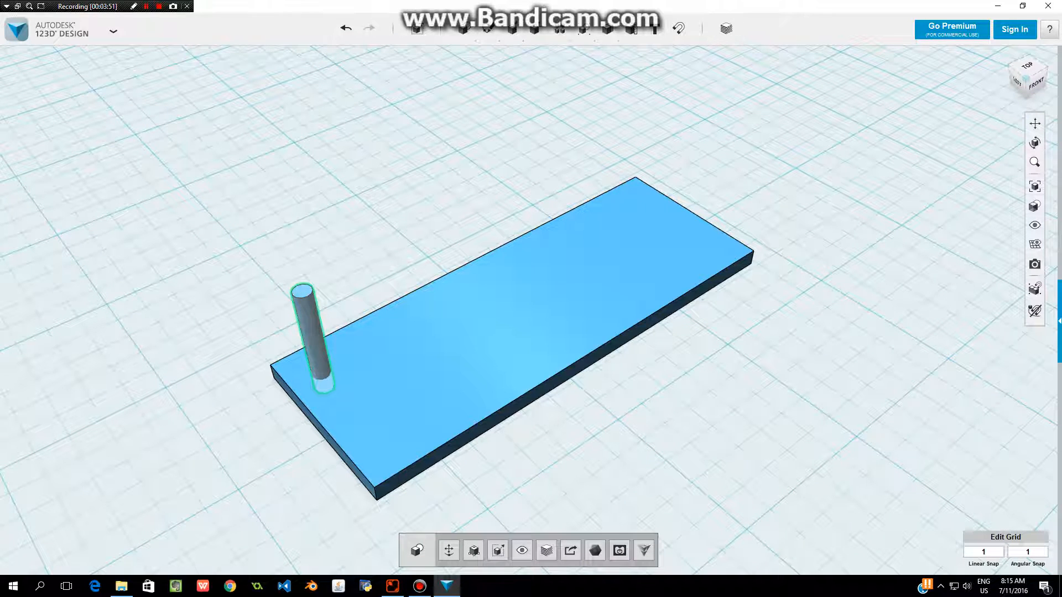
pyautogui.press('Escape')
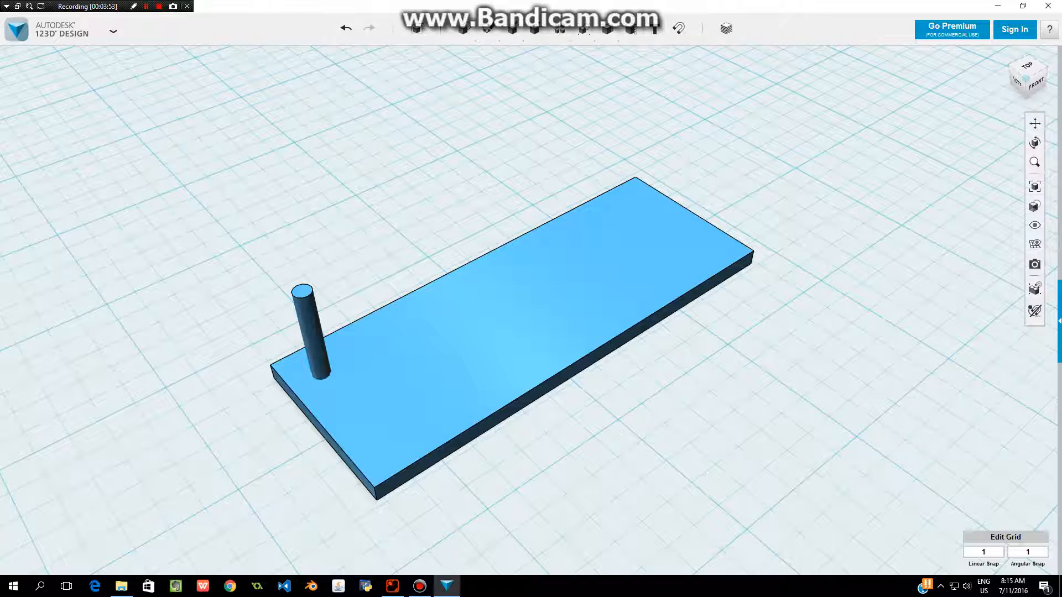
# Subtract the rod from the plate to cut a round through-hole near the corner.
pyautogui.moveTo(583, 29)
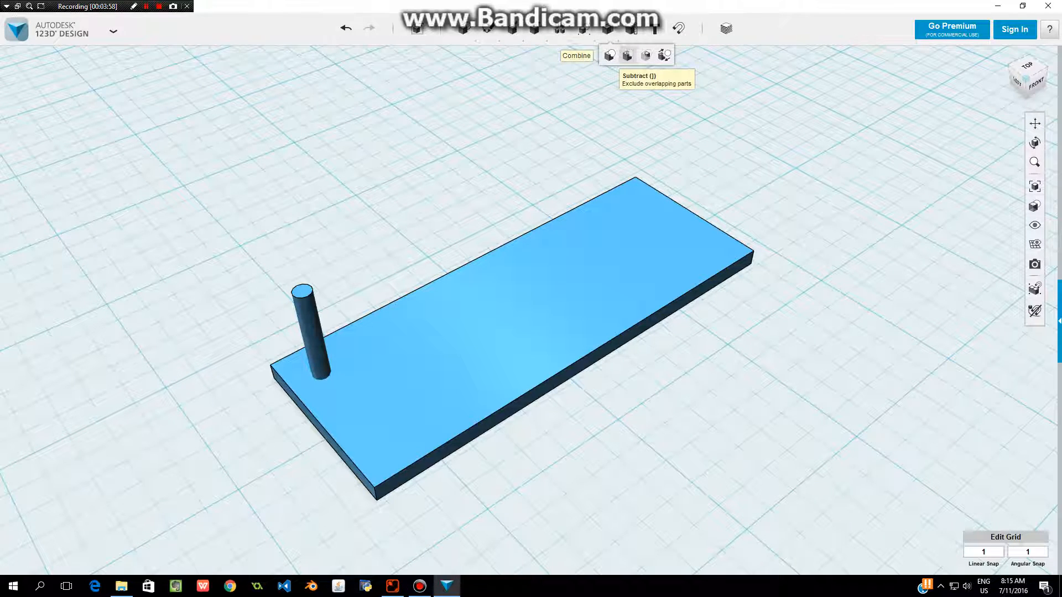
pyautogui.click(627, 55)
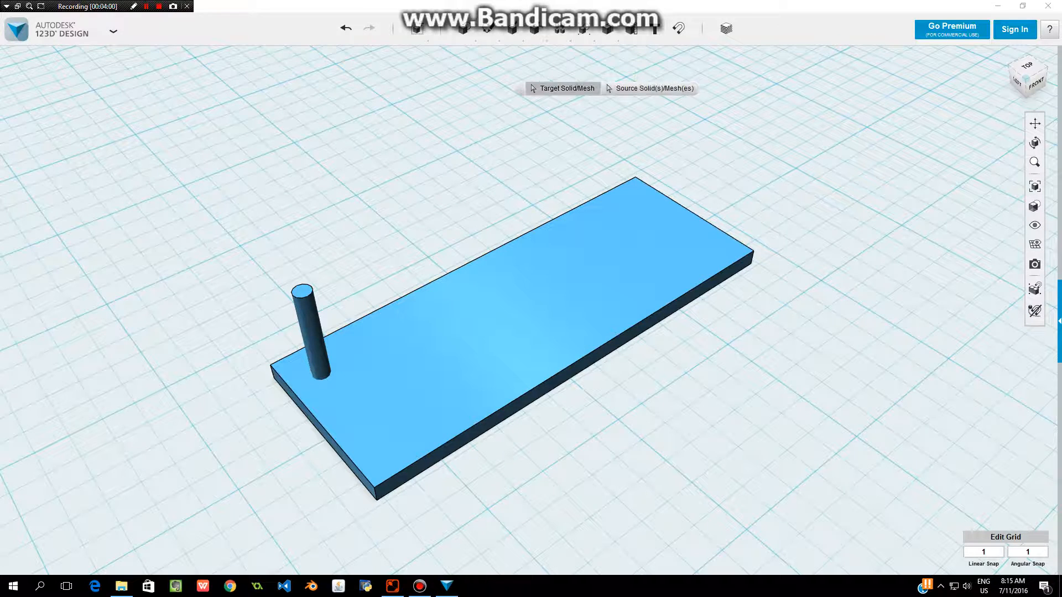
pyautogui.click(604, 330)
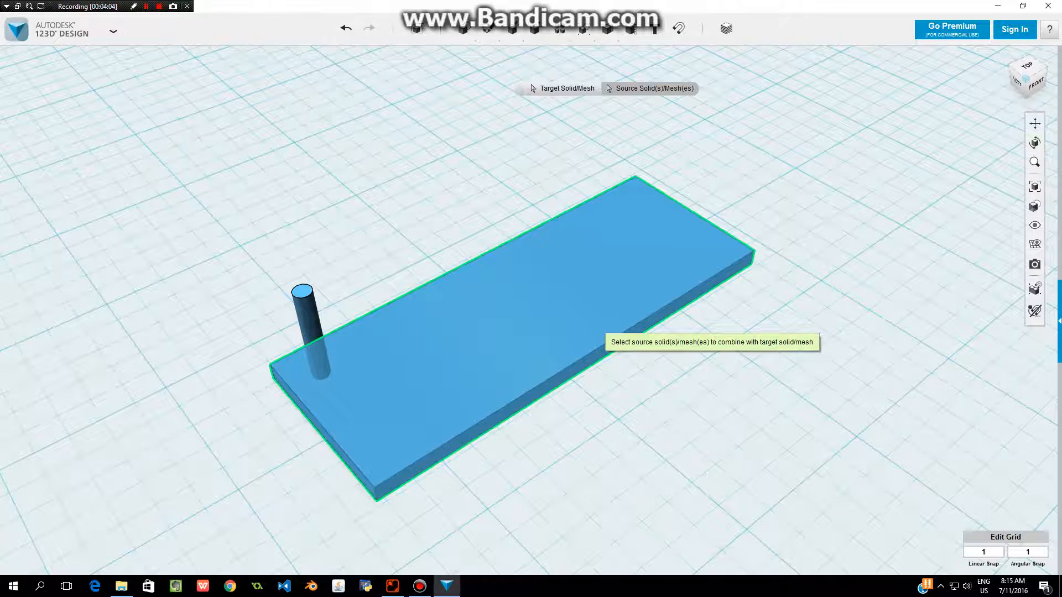
pyautogui.click(314, 331)
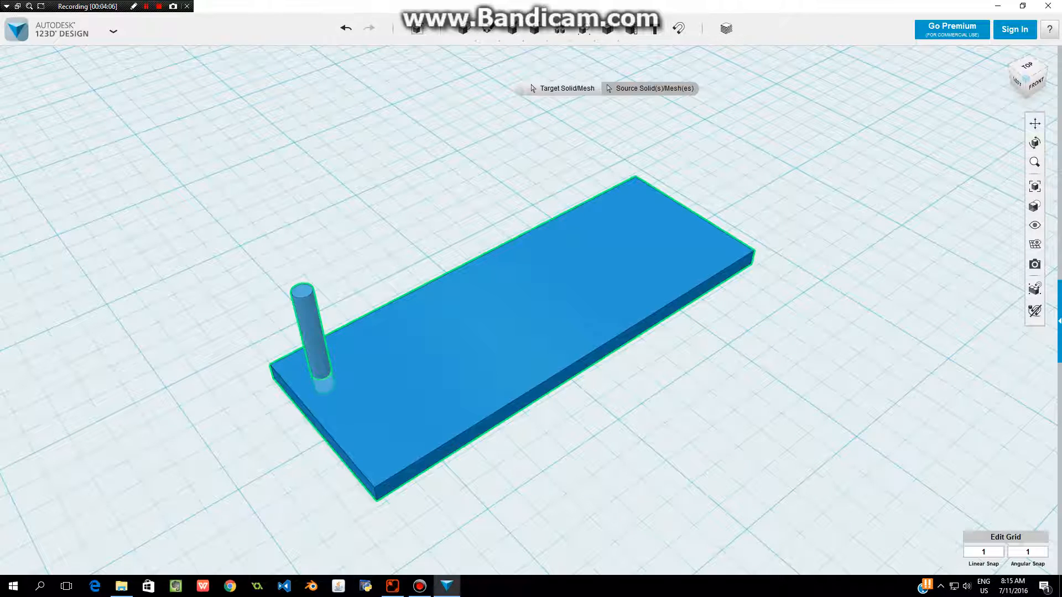
pyautogui.press('Return')
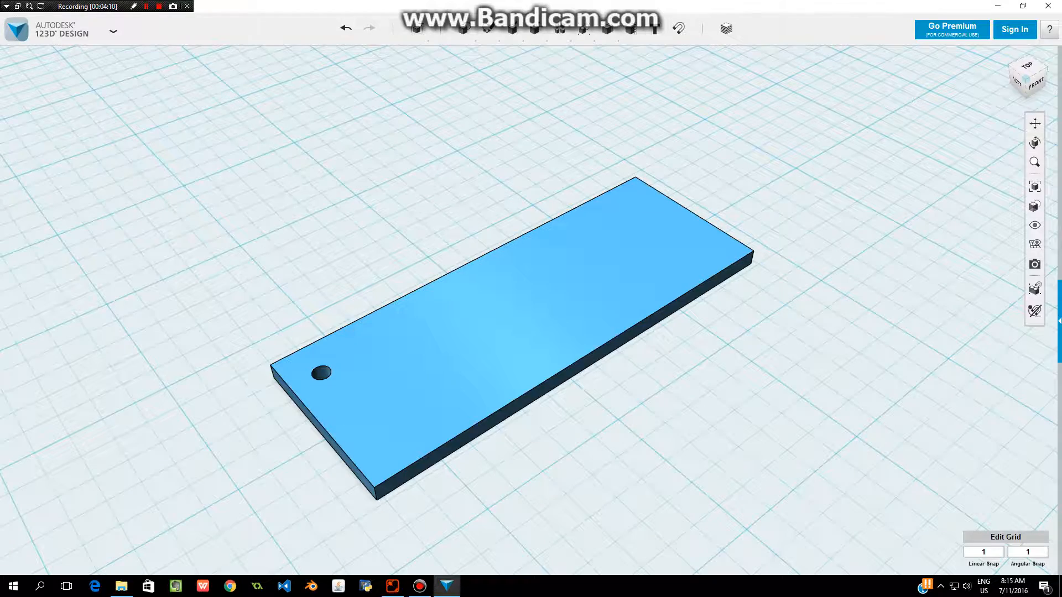
# Insert a text sketch on the grid and move it just behind the plate, starting near the end with the hole.
pyautogui.moveTo(531, 299); pyautogui.dragTo(528, 330, button='right')
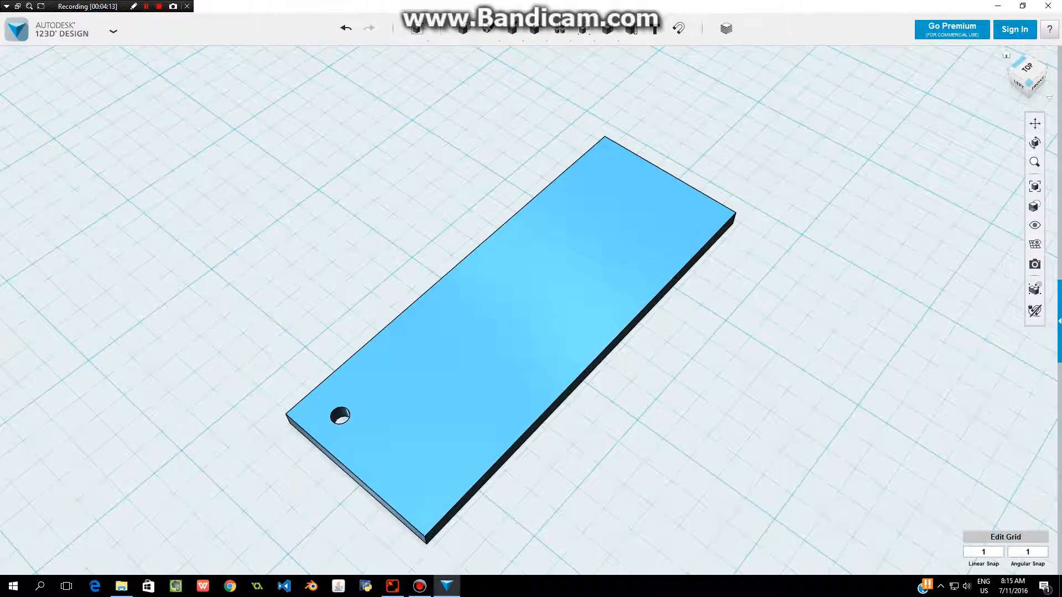
pyautogui.moveTo(1029, 84); pyautogui.dragTo(1022, 59)
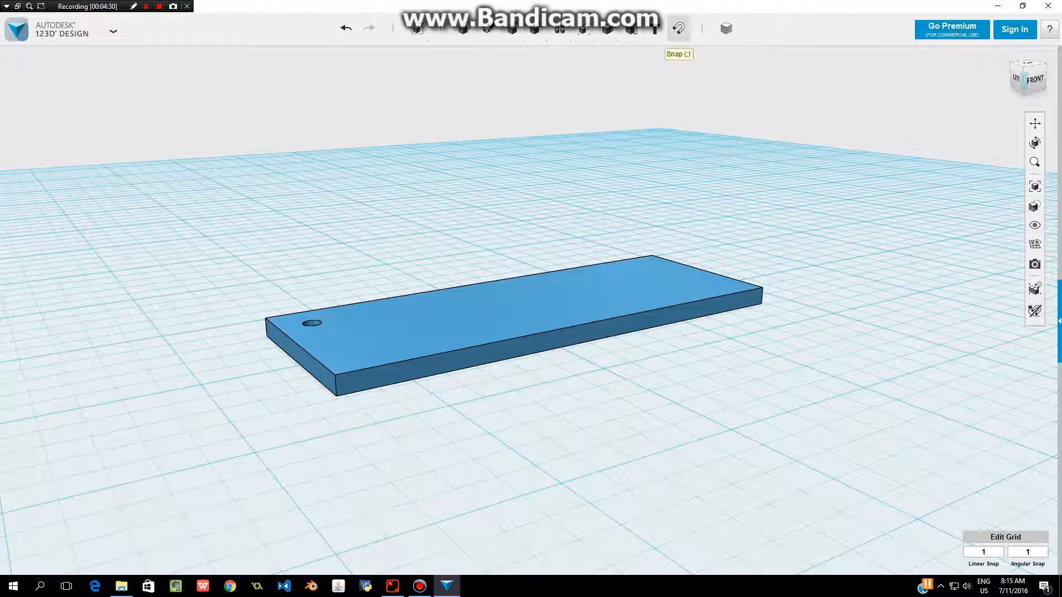
pyautogui.click(563, 210)
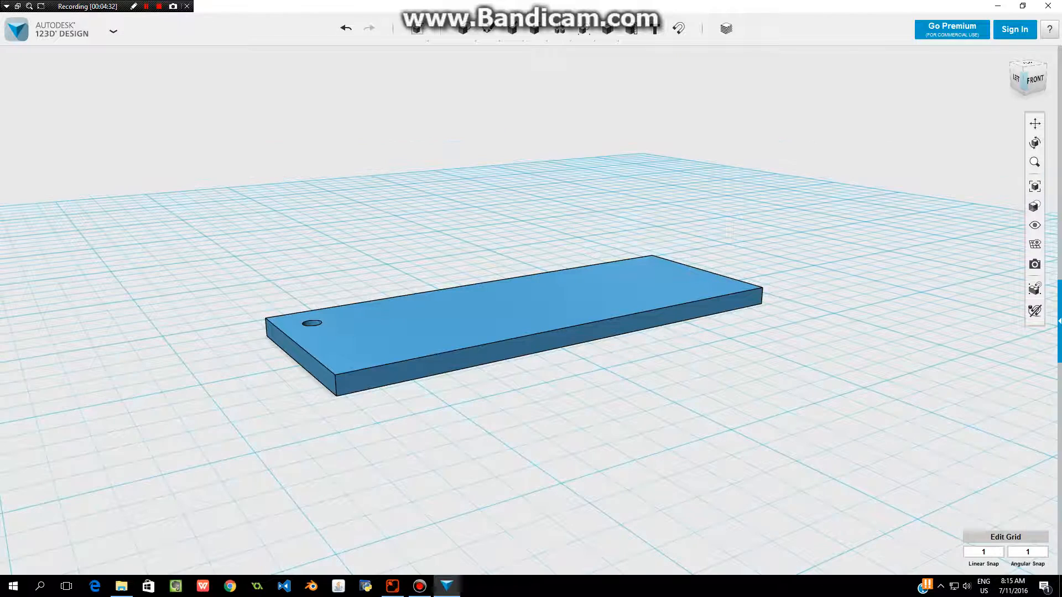
pyautogui.click(563, 208)
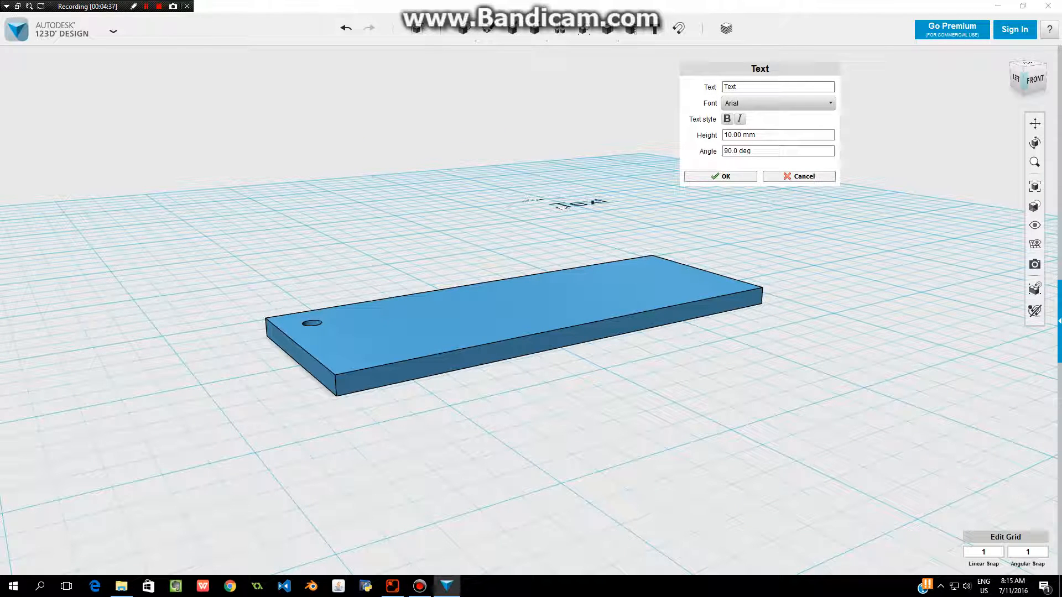
pyautogui.moveTo(563, 222); pyautogui.dragTo(564, 267, button='right')
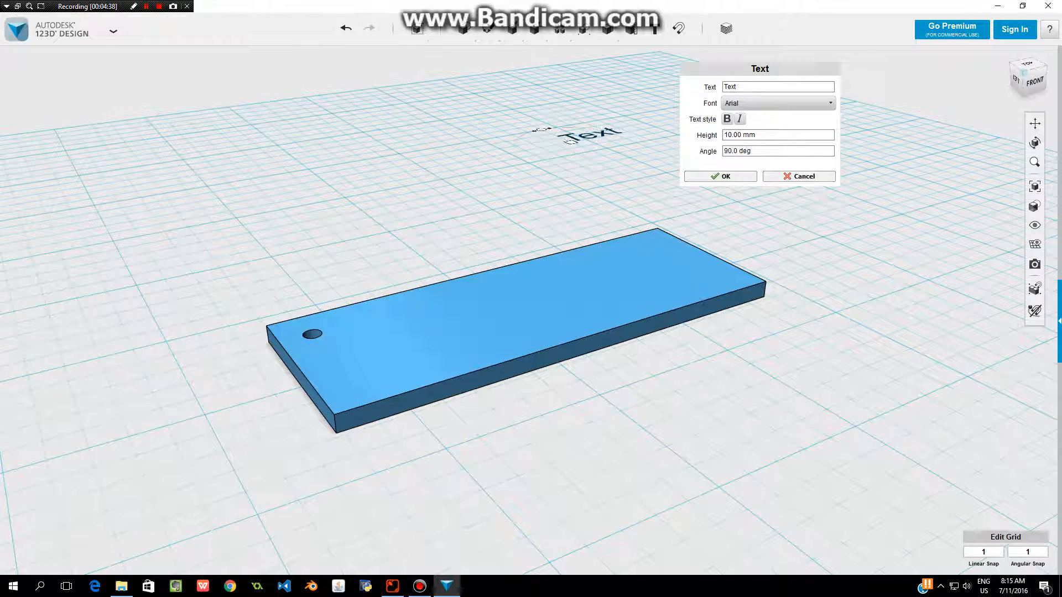
pyautogui.moveTo(569, 142)
pyautogui.mouseDown()
pyautogui.moveTo(495, 222)
pyautogui.moveTo(396, 233)
pyautogui.mouseUp()
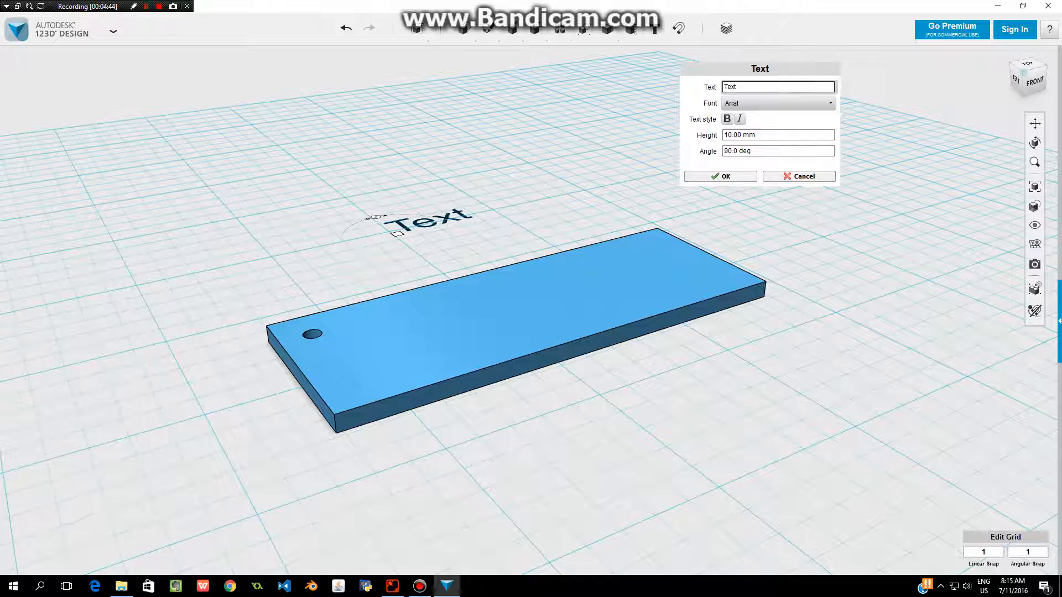
# Set the text to "Your Name" with a height of 20 mm, keeping the Arial font, and finish it.
pyautogui.doubleClick(730, 87)
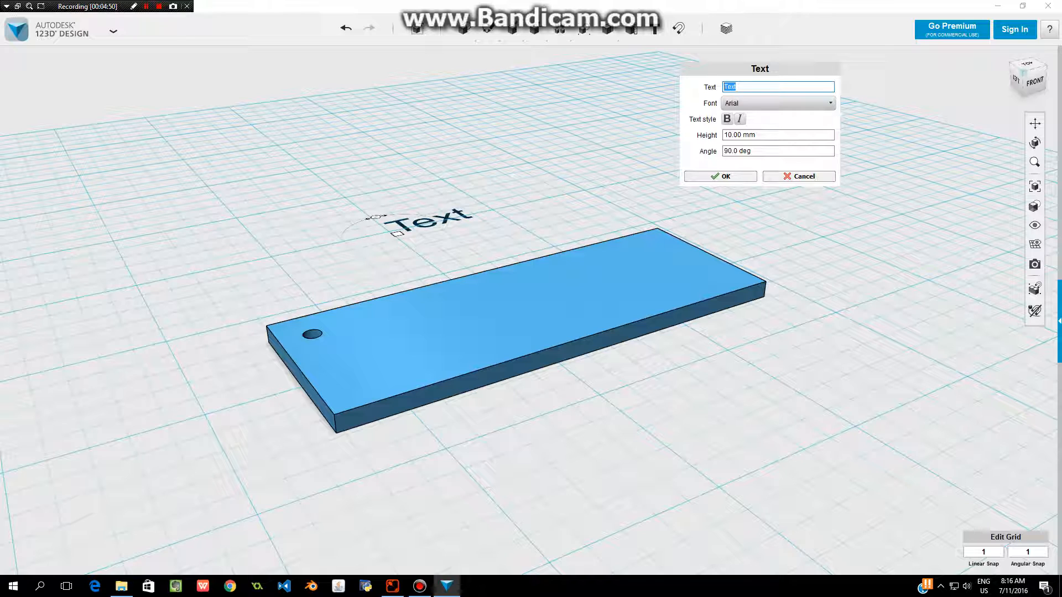
pyautogui.write('Your Name')
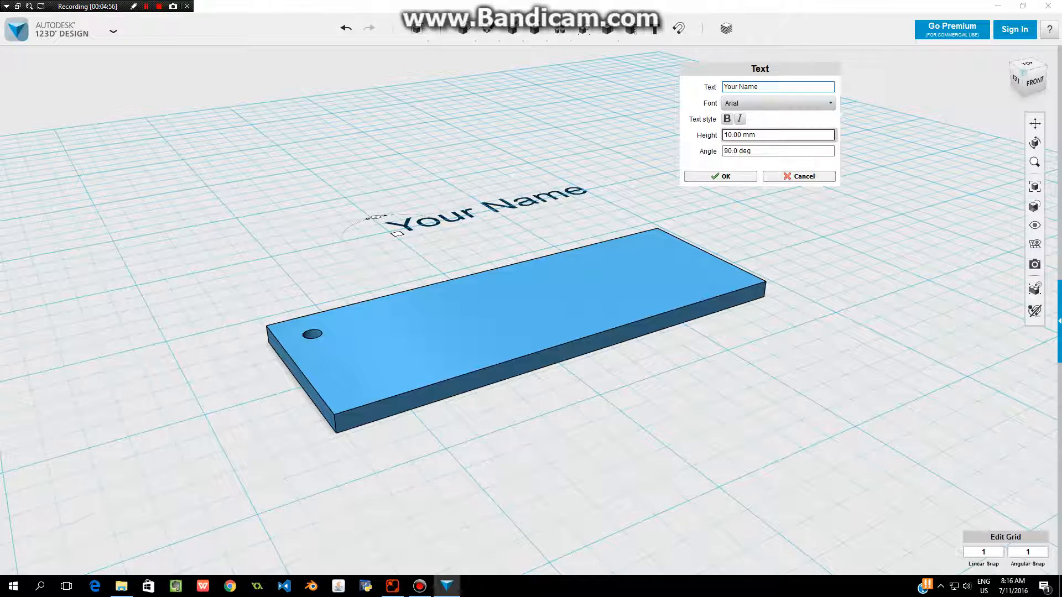
pyautogui.moveTo(729, 135); pyautogui.dragTo(723, 135)
pyautogui.write('2')
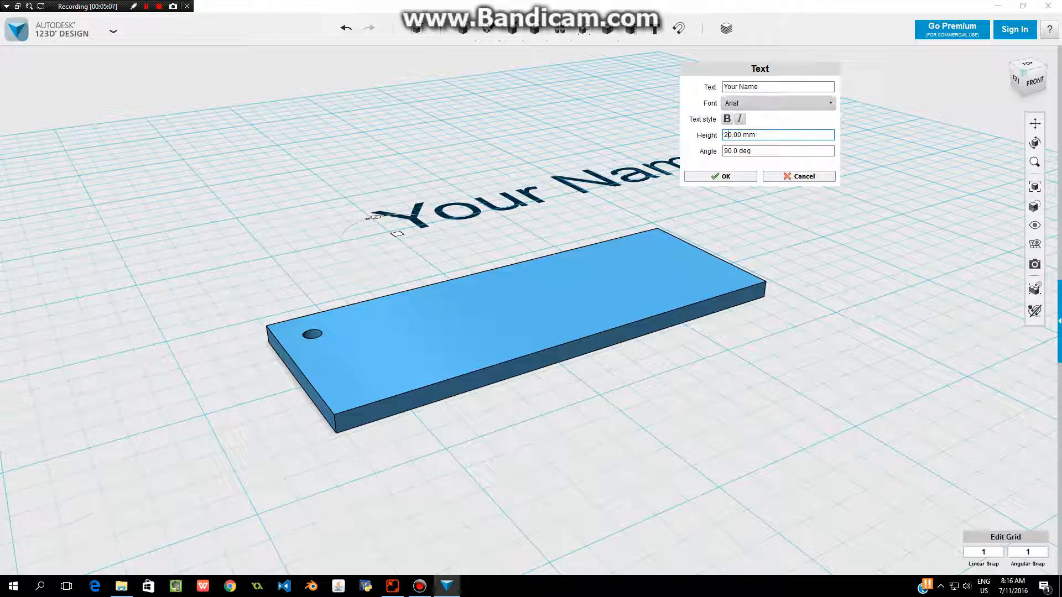
pyautogui.click(777, 103)
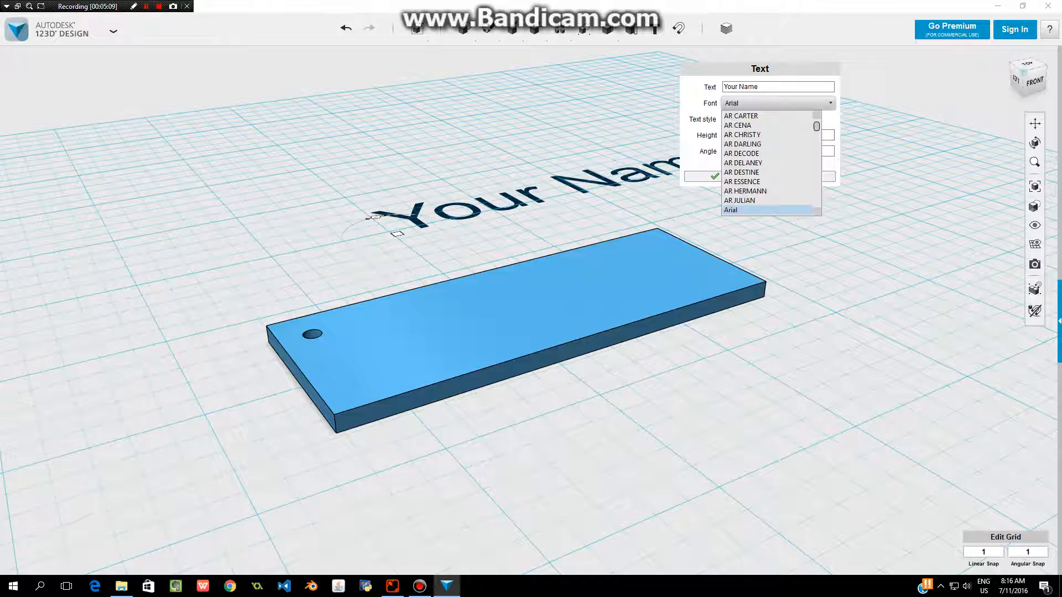
pyautogui.click(777, 103)
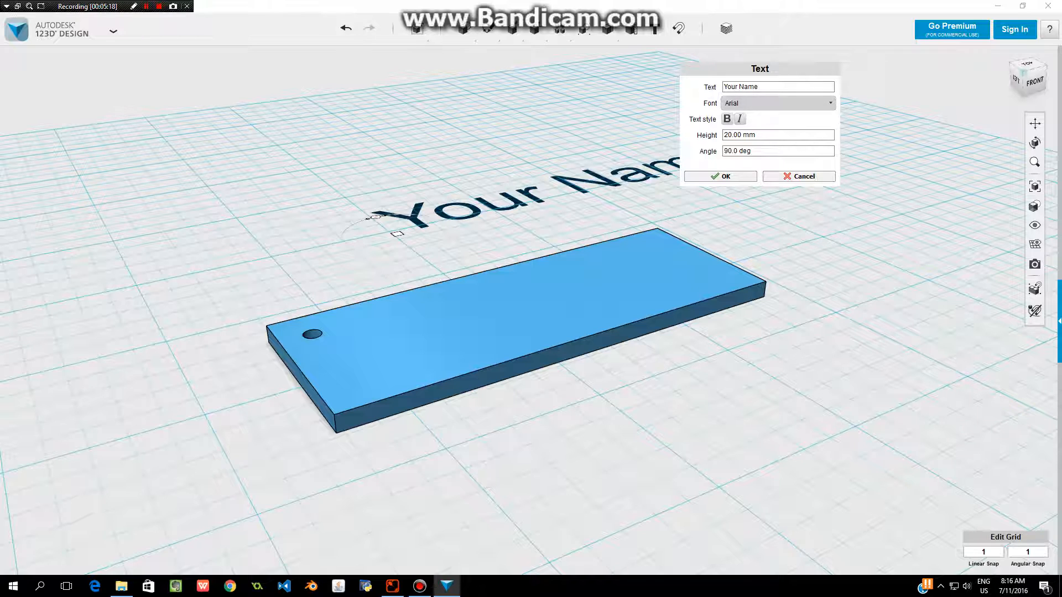
pyautogui.press('Return')
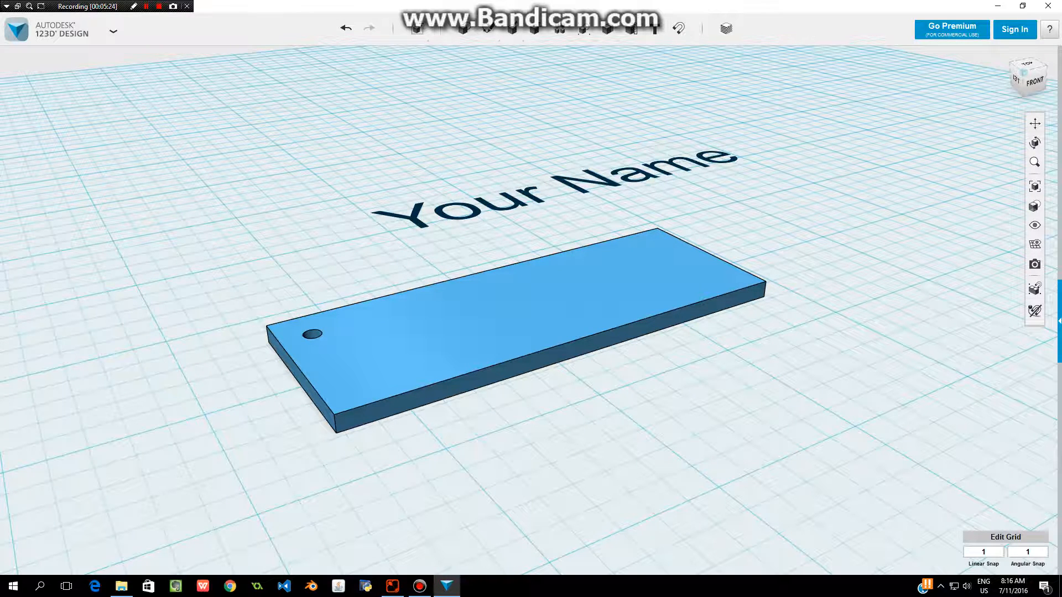
# Extrude the "Your Name" text sketch upward by 5 mm.
pyautogui.click(514, 202)
pyautogui.moveTo(516, 254)
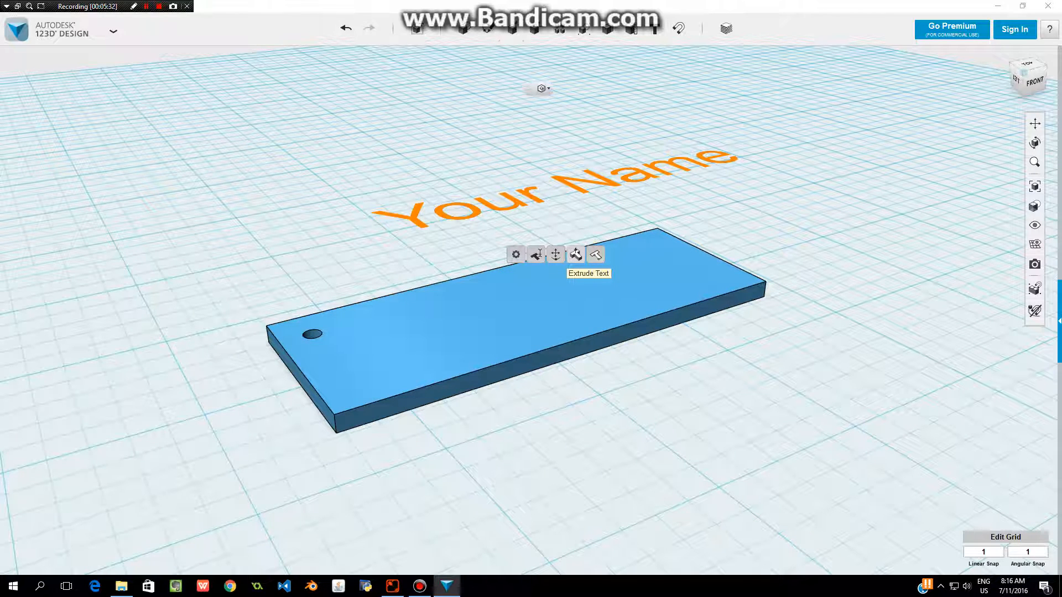
pyautogui.click(575, 255)
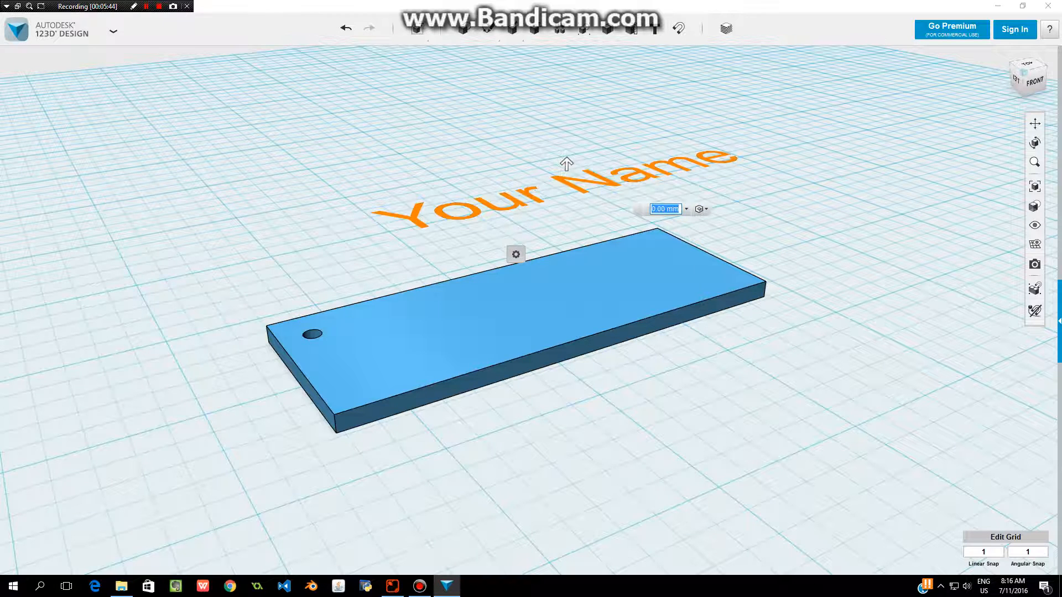
pyautogui.click(666, 210)
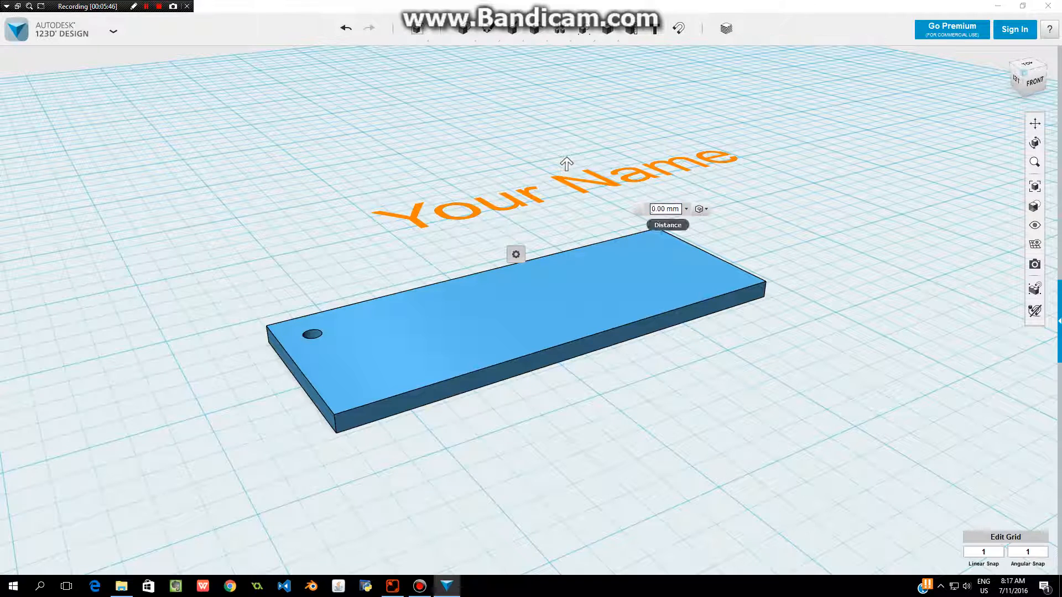
pyautogui.doubleClick(653, 209)
pyautogui.write('5')
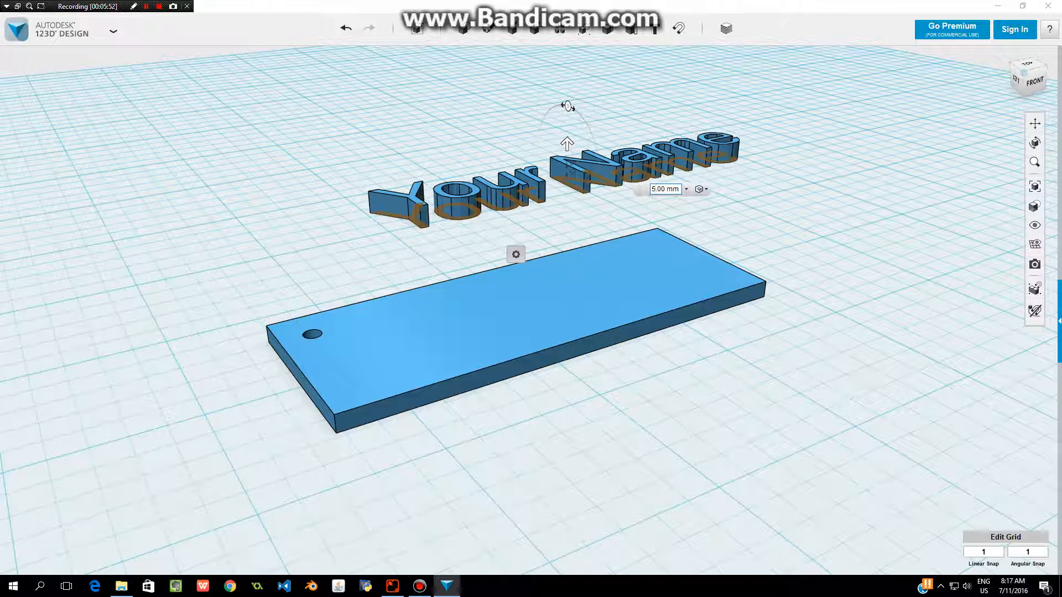
pyautogui.press('Return')
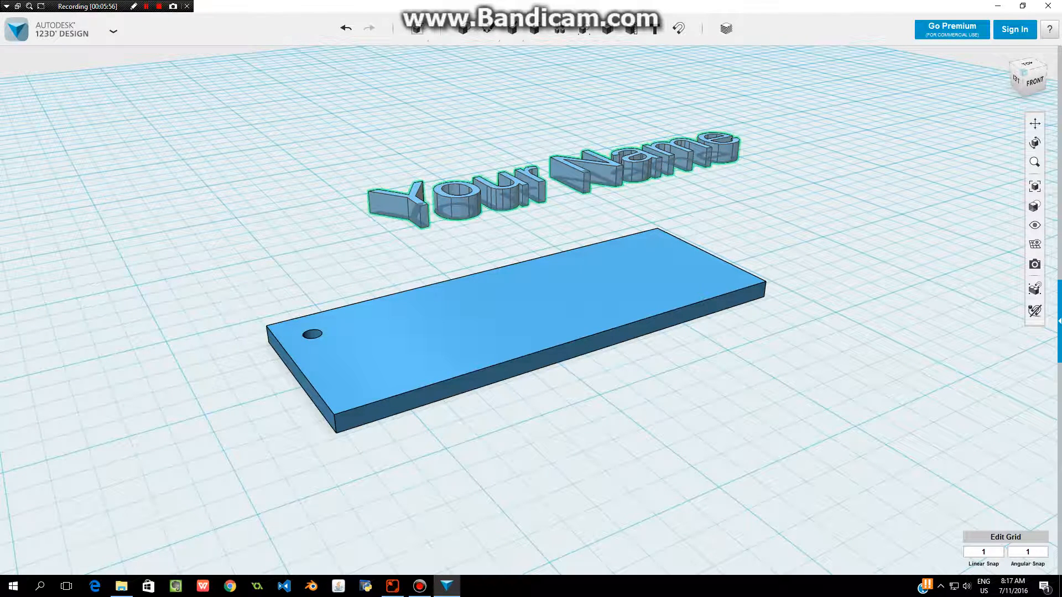
# Move the extruded "Your Name" letters onto the top face of the plate, starting beside the hole.
pyautogui.moveTo(575, 176)
pyautogui.mouseDown()
pyautogui.moveTo(561, 190)
pyautogui.moveTo(563, 320)
pyautogui.moveTo(620, 265)
pyautogui.moveTo(640, 257)
pyautogui.moveTo(637, 273)
pyautogui.mouseUp()
pyautogui.click(637, 272)
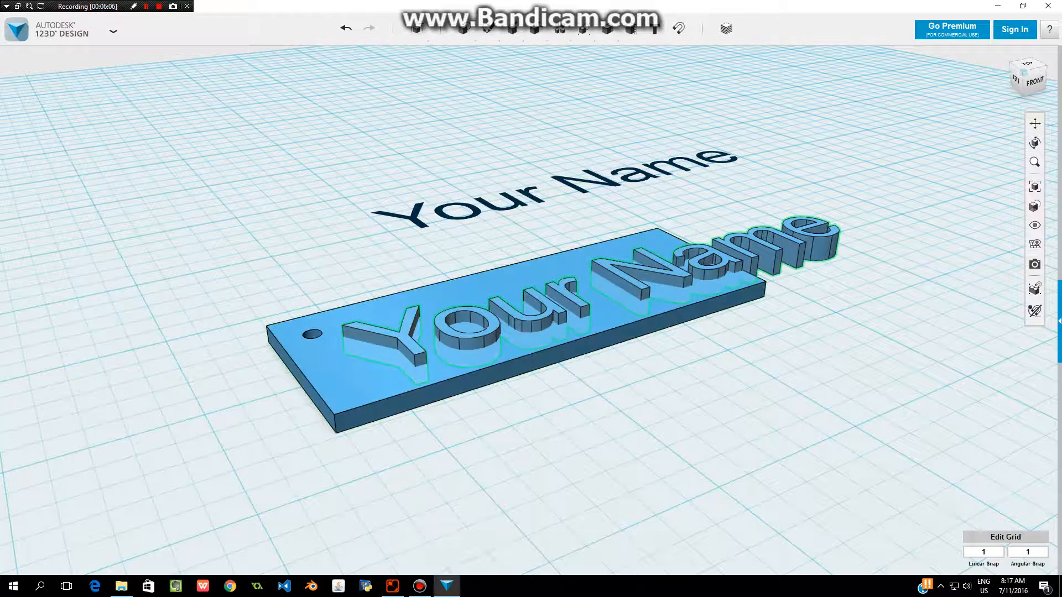
# Stretch the plate to a length of 112 mm at the end opposite the hole, so it extends under all the letters.
pyautogui.moveTo(636, 276); pyautogui.dragTo(573, 359, button='right')
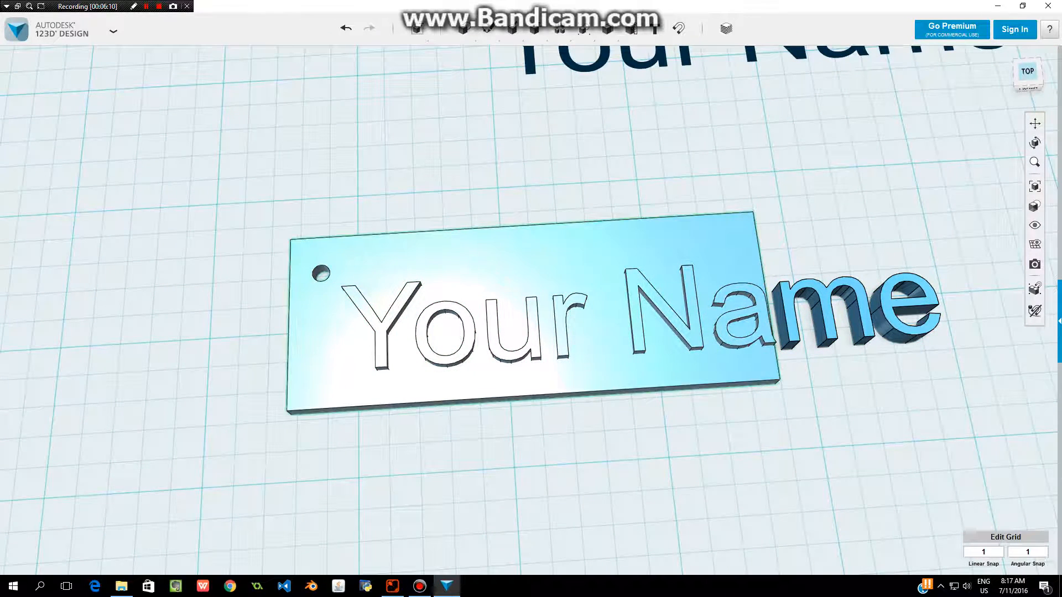
pyautogui.click(595, 365)
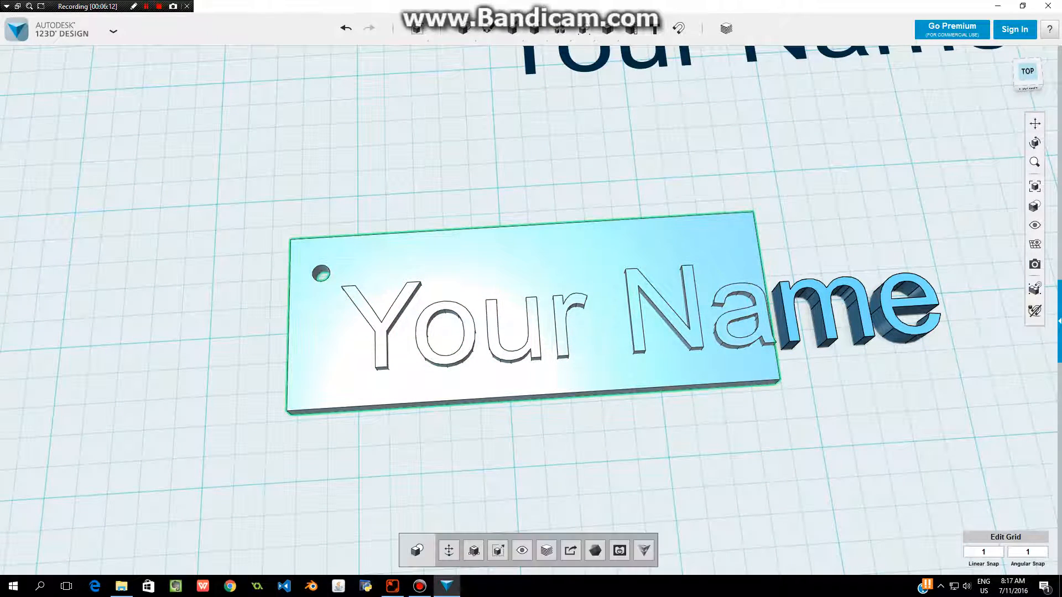
pyautogui.click(448, 550)
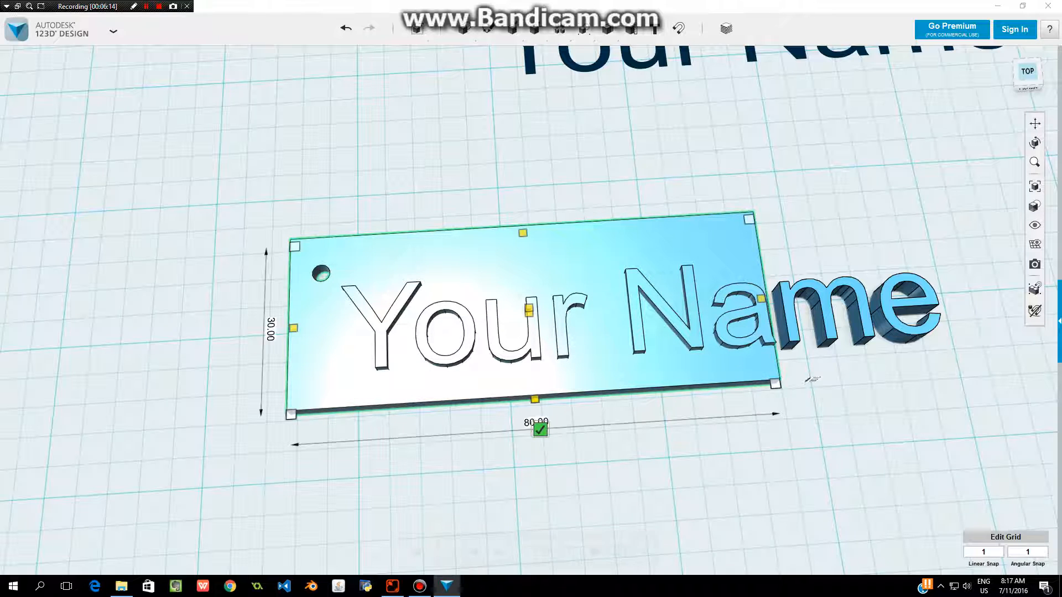
pyautogui.moveTo(811, 380); pyautogui.dragTo(1006, 366)
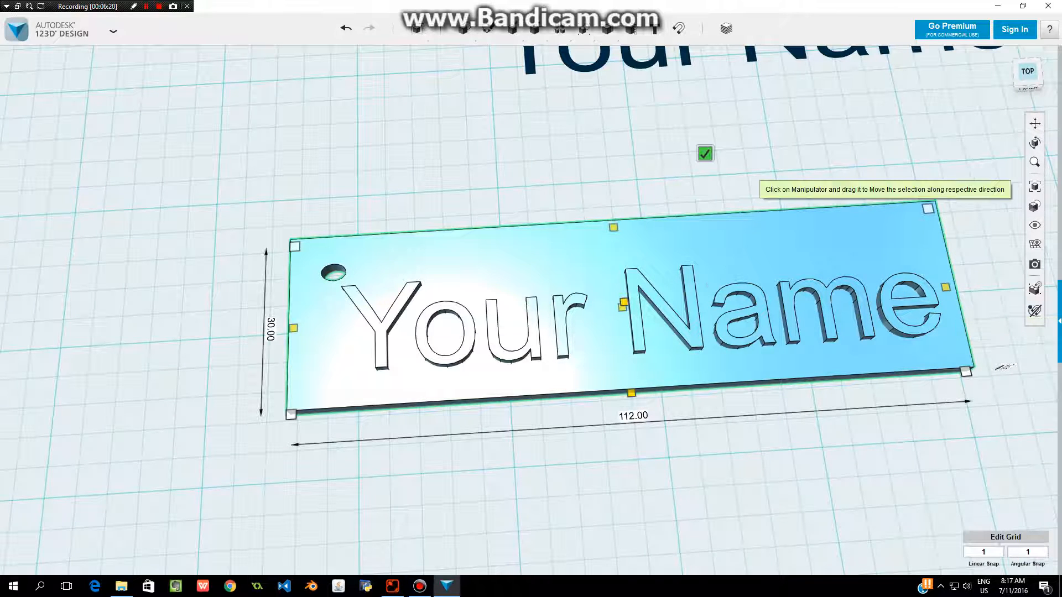
pyautogui.click(705, 154)
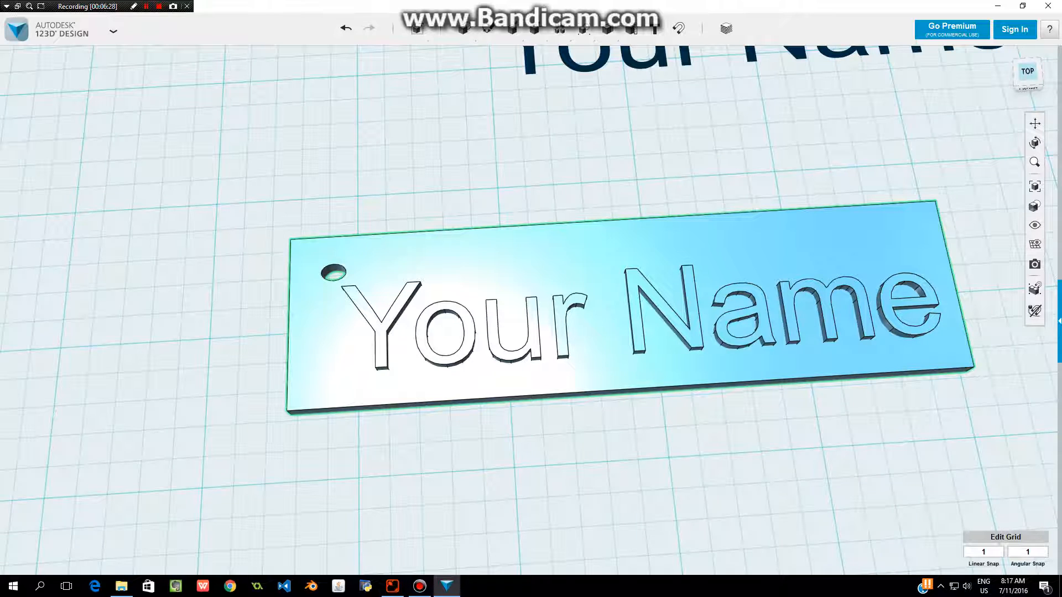
# Select the plate and the raised letters without the flat text sketch, and group them.
pyautogui.hotkey('ctrl', 'a')
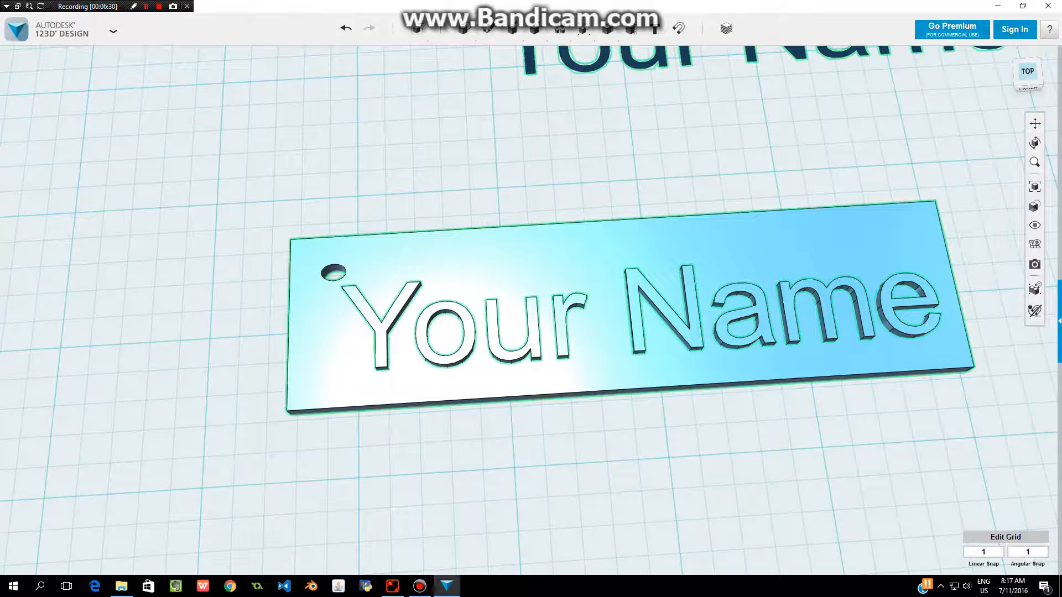
pyautogui.moveTo(607, 29)
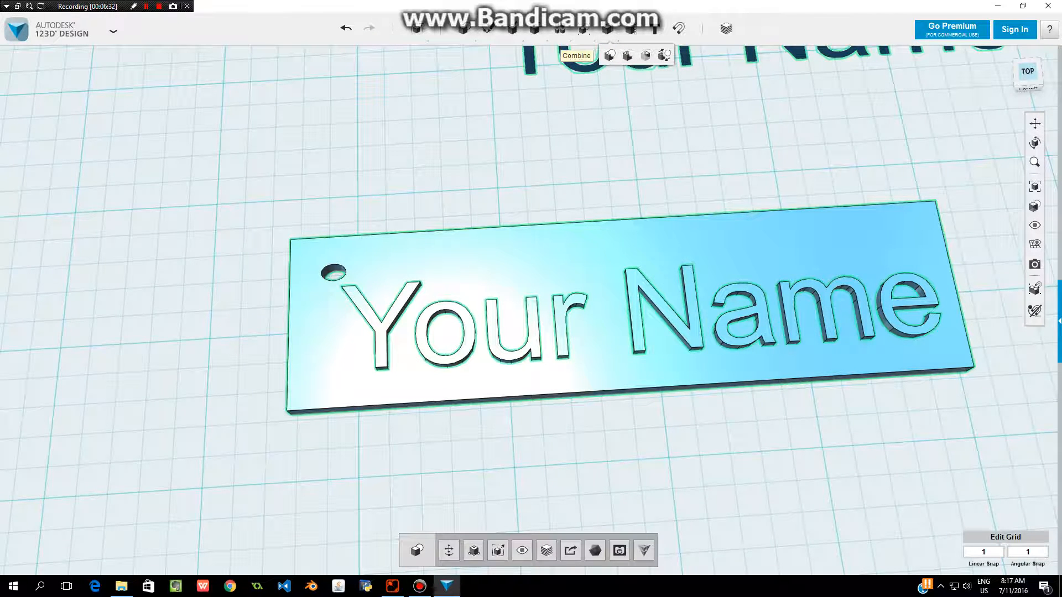
pyautogui.press('Escape')
pyautogui.moveTo(219, 186); pyautogui.dragTo(1041, 483)
pyautogui.moveTo(535, 29)
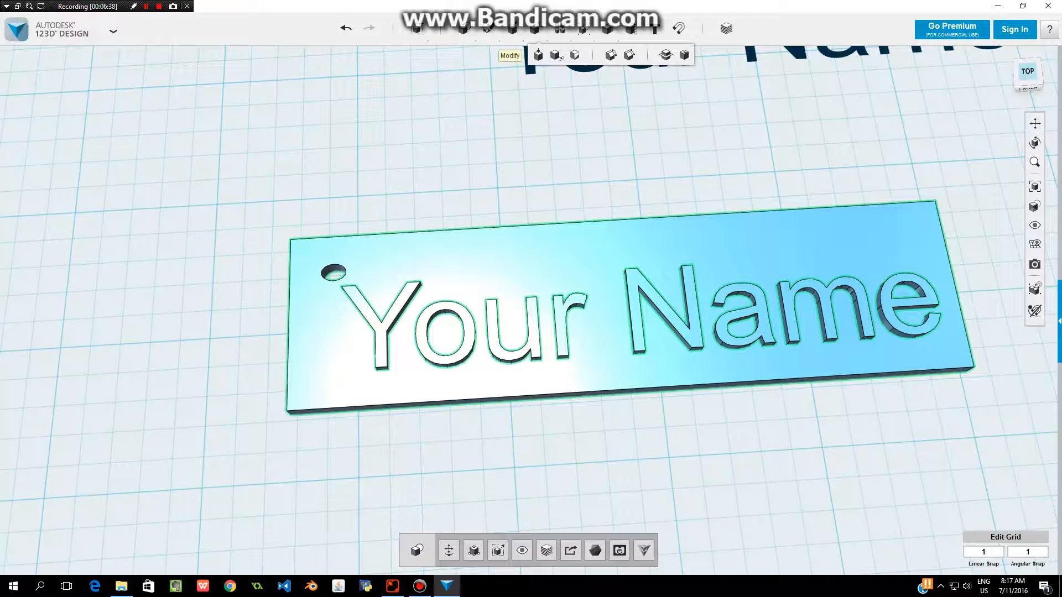
pyautogui.moveTo(583, 29)
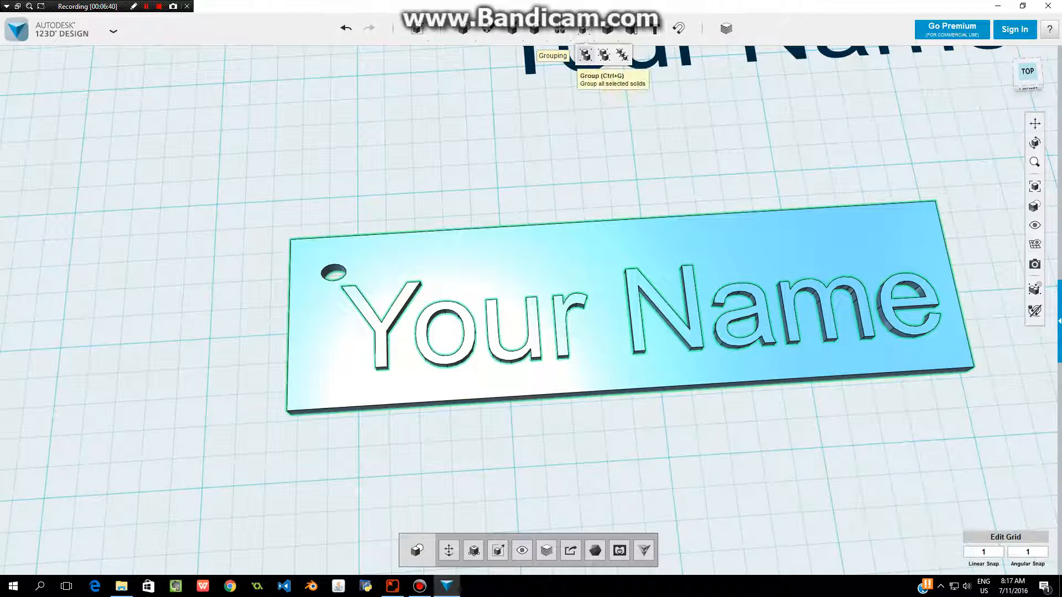
pyautogui.click(585, 55)
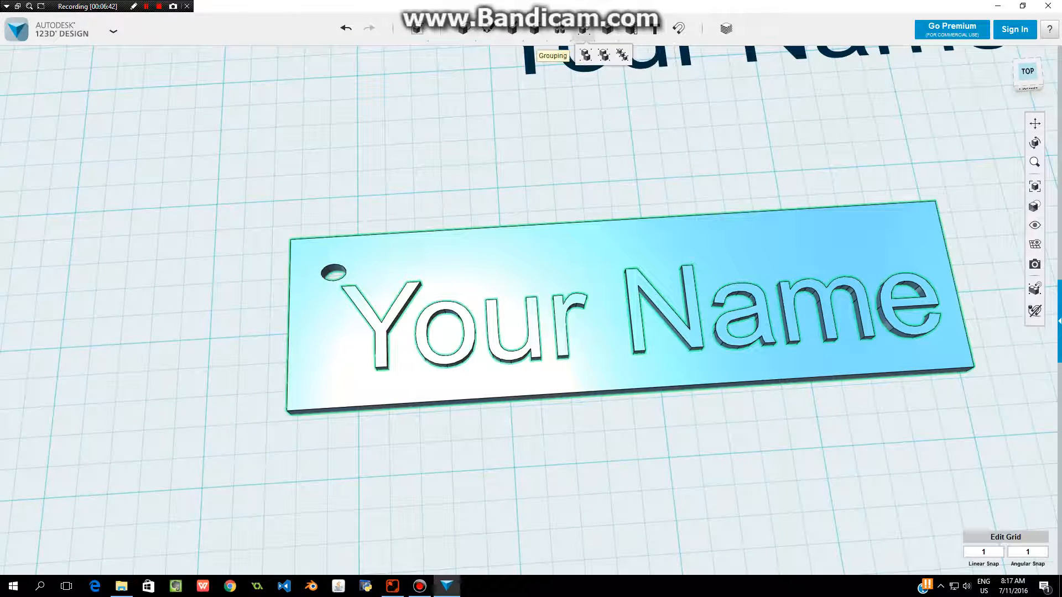
# Merge the raised letters into the plate, using the plate as the target solid.
pyautogui.moveTo(608, 29)
pyautogui.click(609, 55)
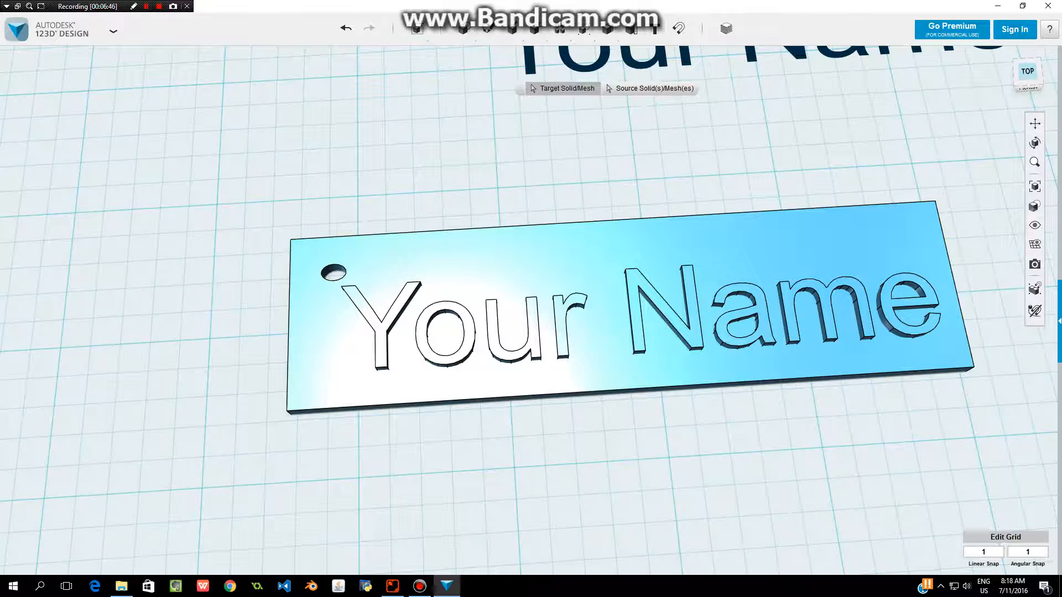
pyautogui.click(594, 236)
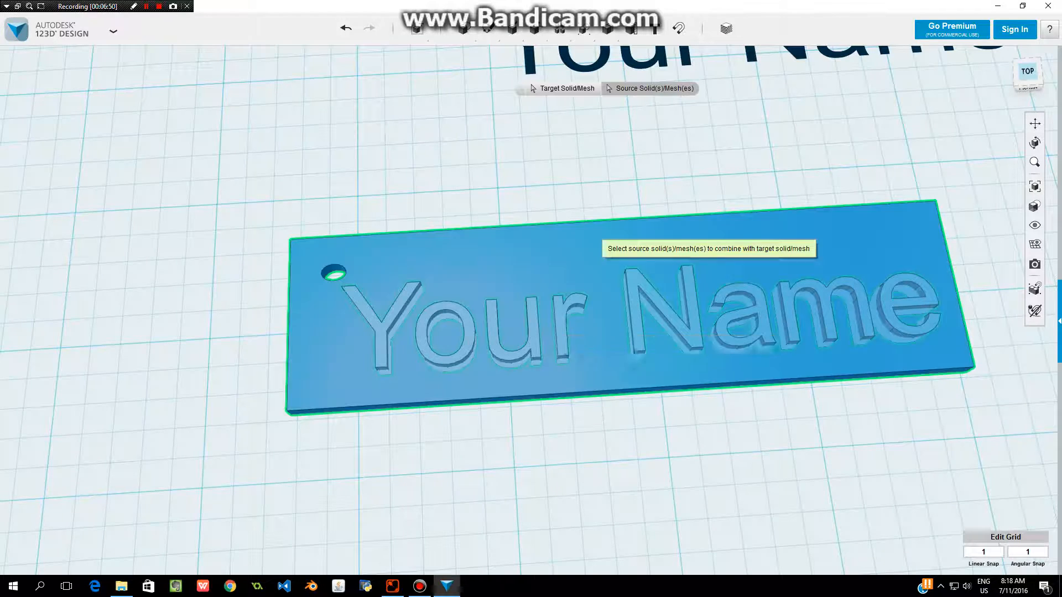
pyautogui.click(560, 325)
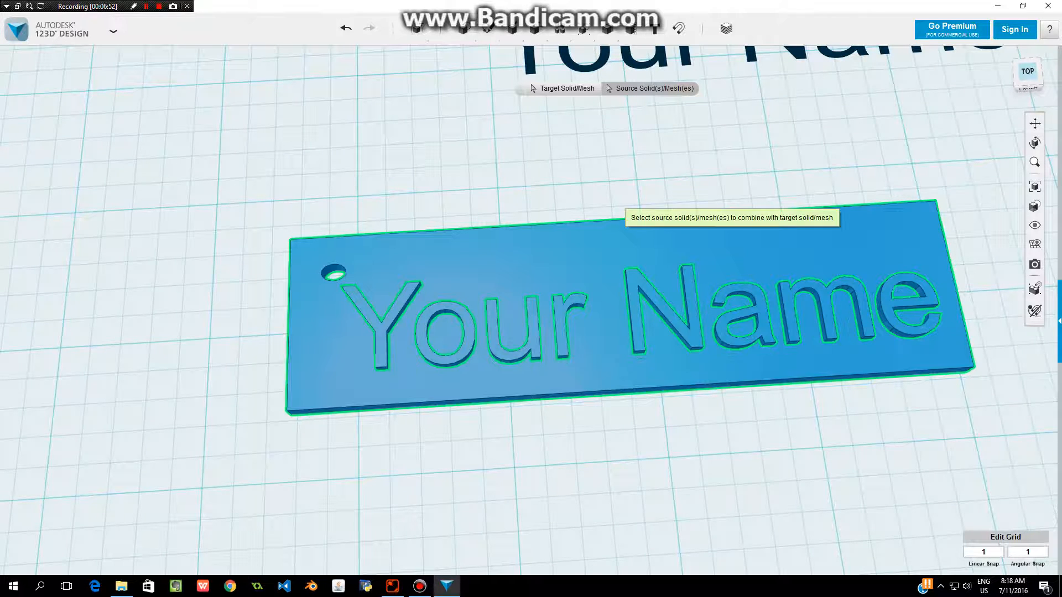
pyautogui.click(621, 196)
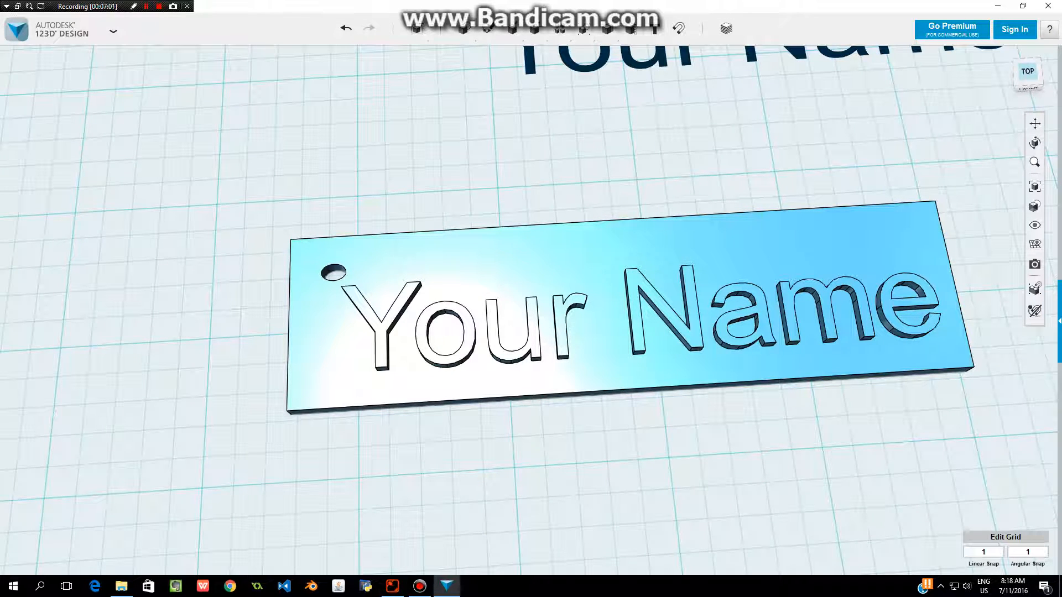
# Save the finished name tag design.
pyautogui.click(114, 31)
pyautogui.moveTo(24, 102)
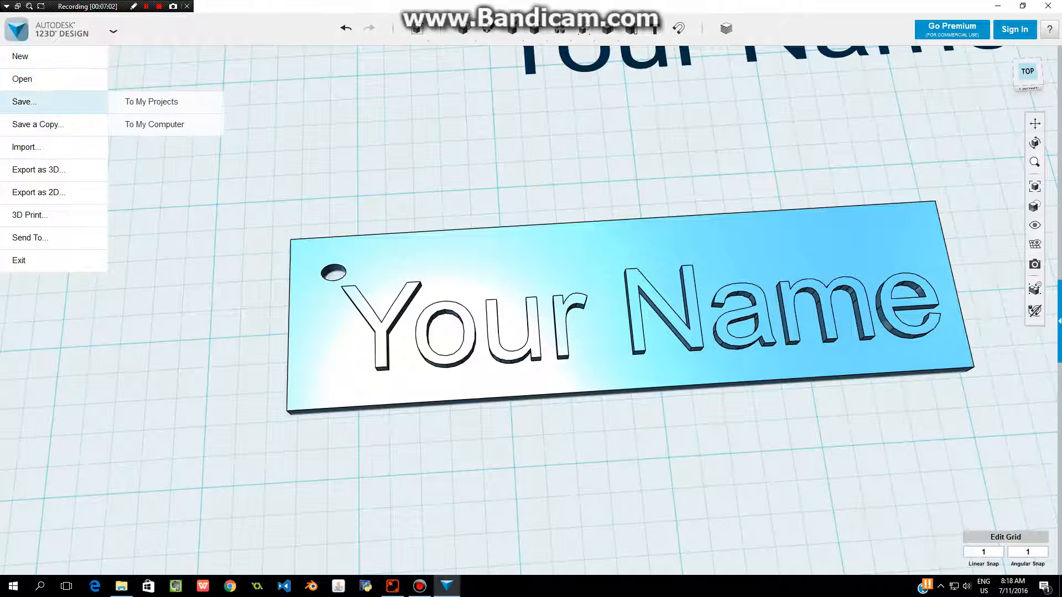